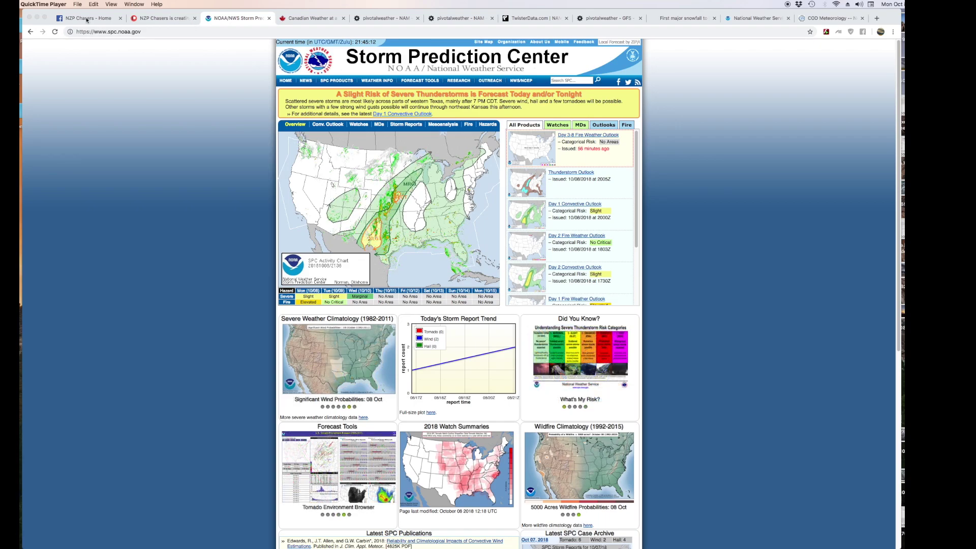
Step: View the NZP Chasers Patreon and Facebook pages and close both of them
left_click(153, 21)
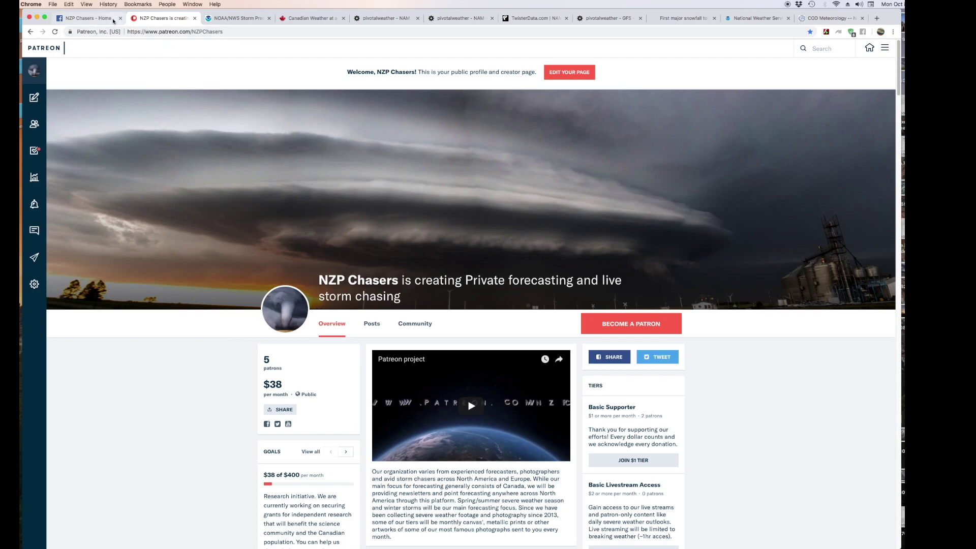
left_click(96, 20)
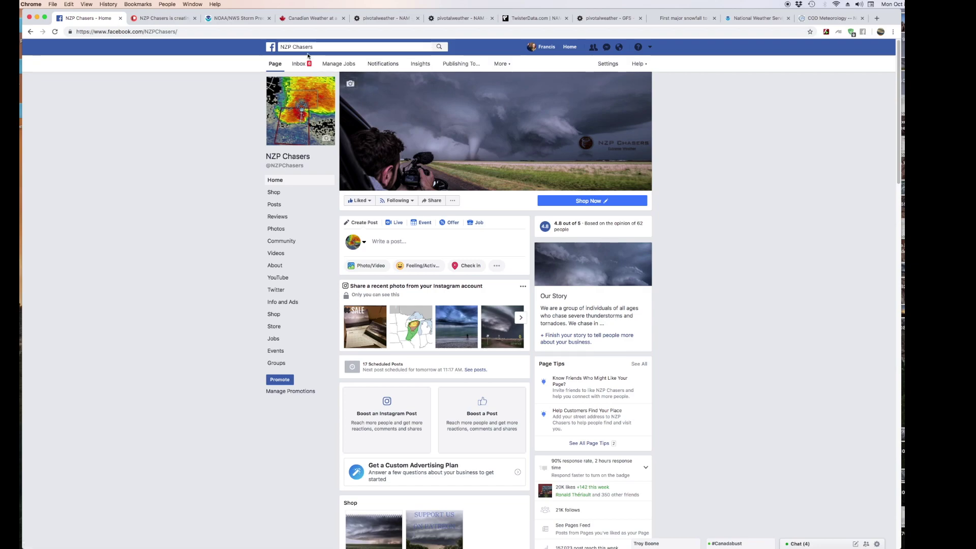
left_click(120, 18)
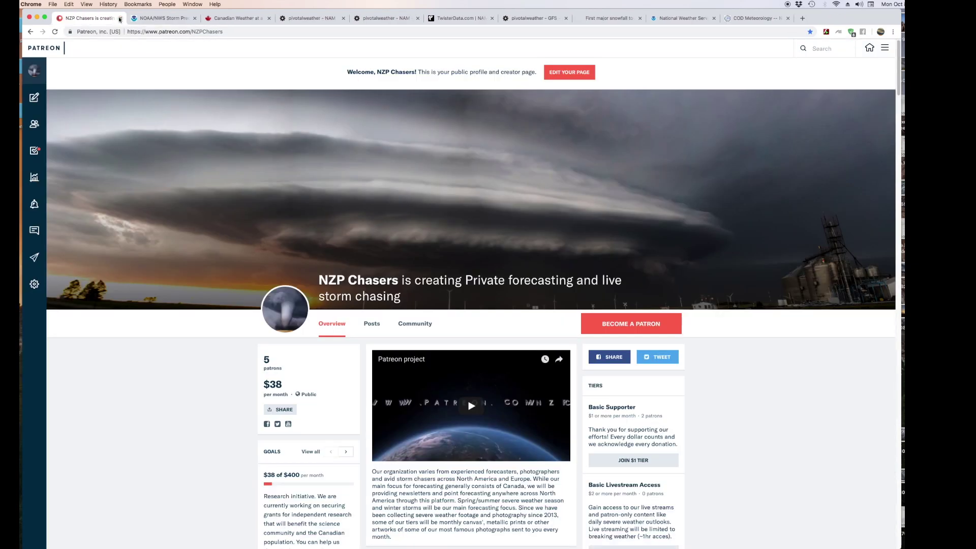
left_click(121, 18)
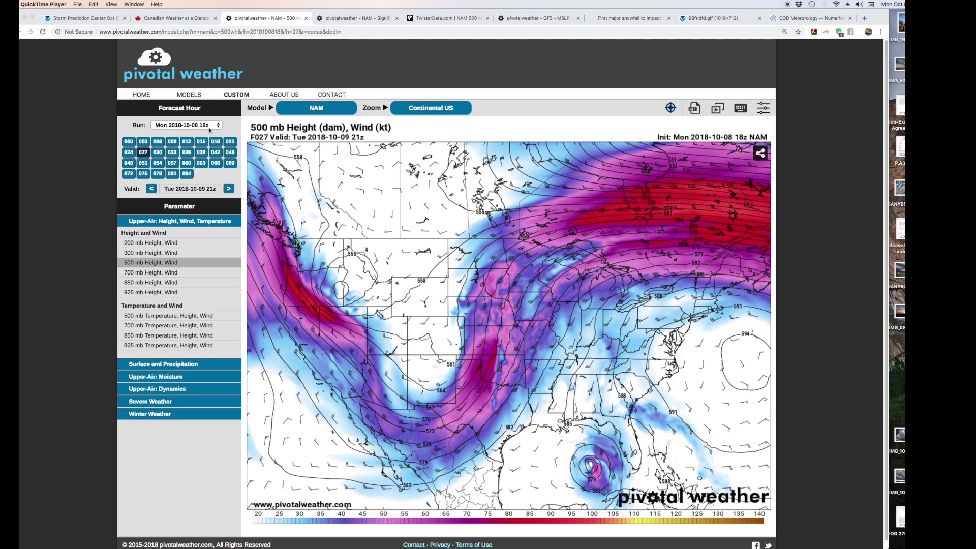
left_click(116, 135)
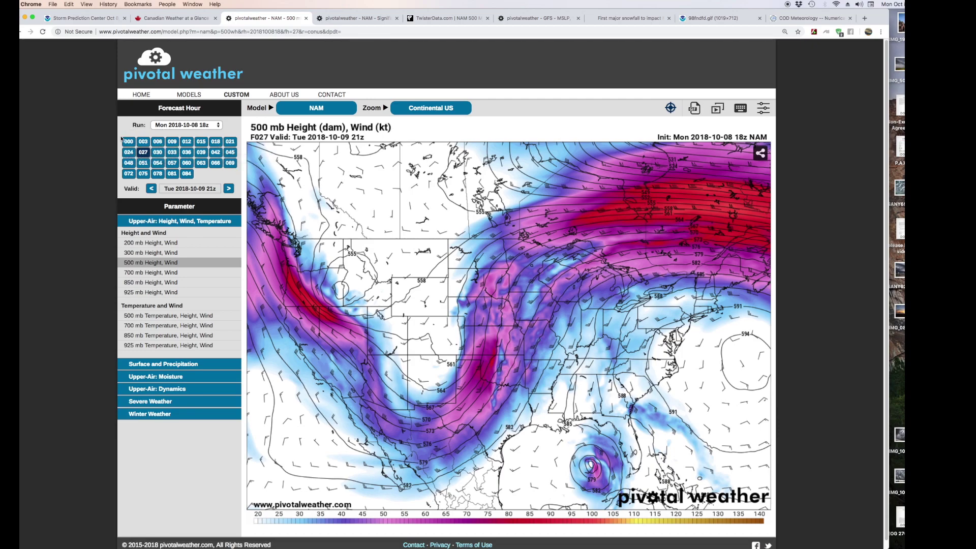
left_click(170, 127)
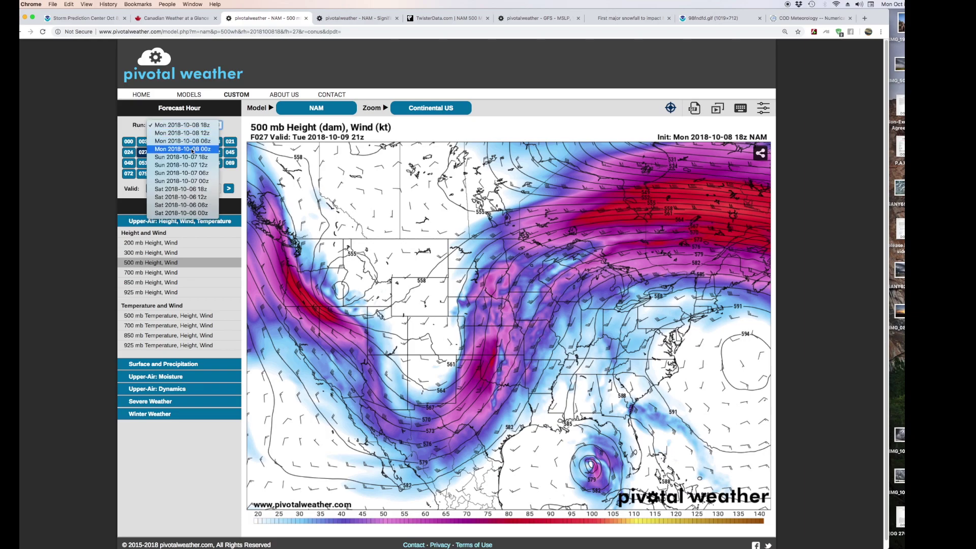
left_click(213, 123)
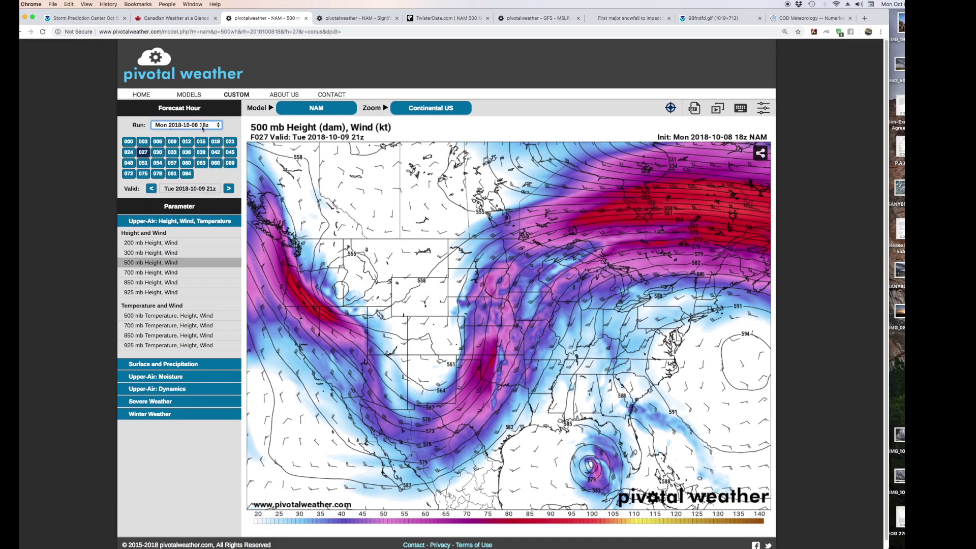
left_click(207, 127)
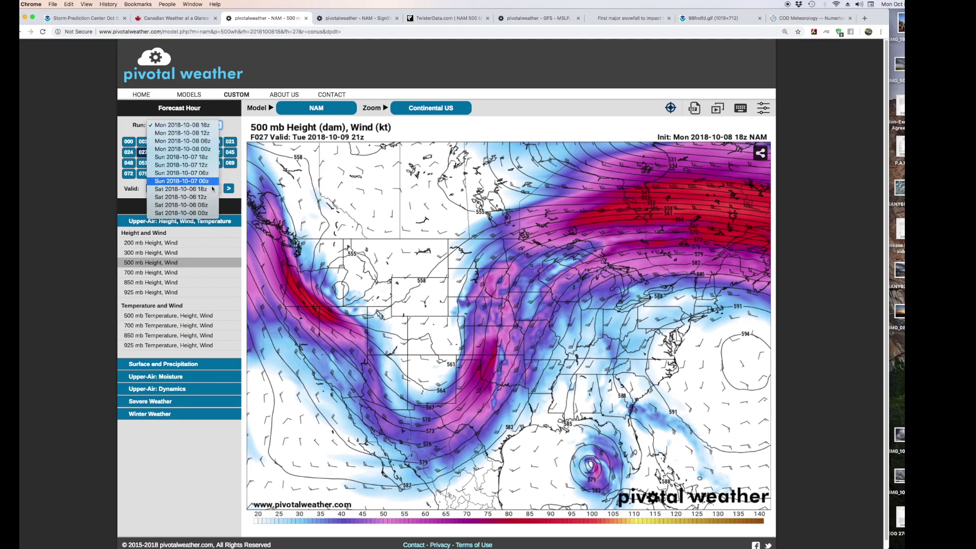
left_click(232, 126)
left_click(211, 127)
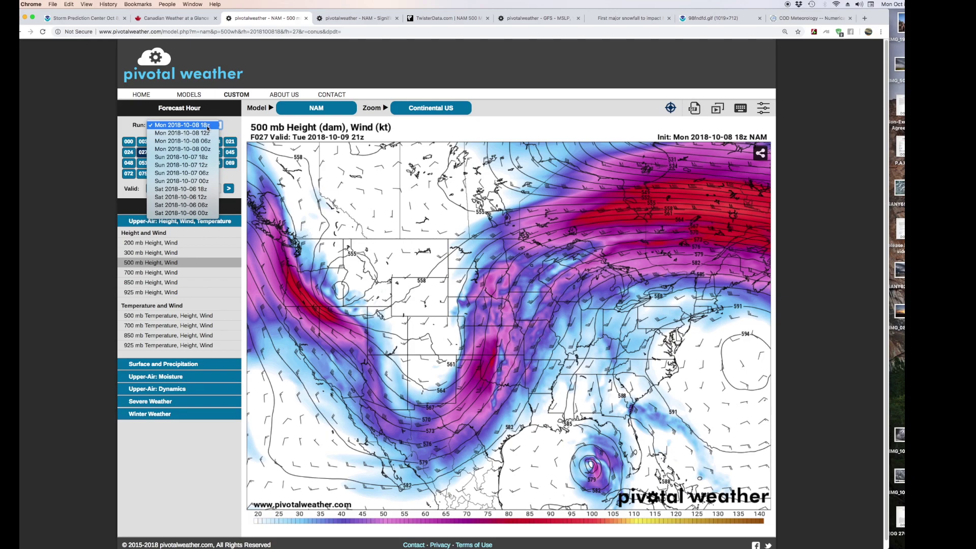
left_click(233, 128)
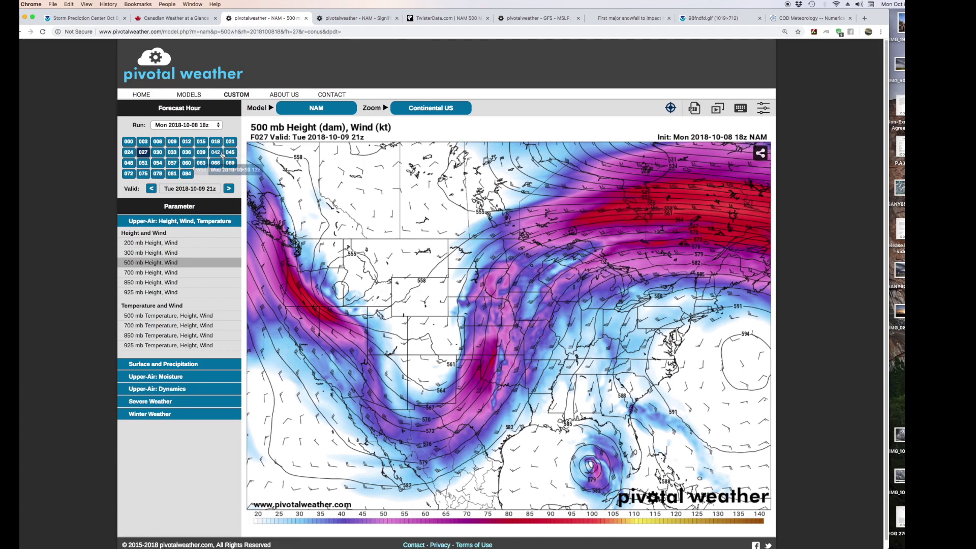
left_click_drag(293, 137, 306, 136)
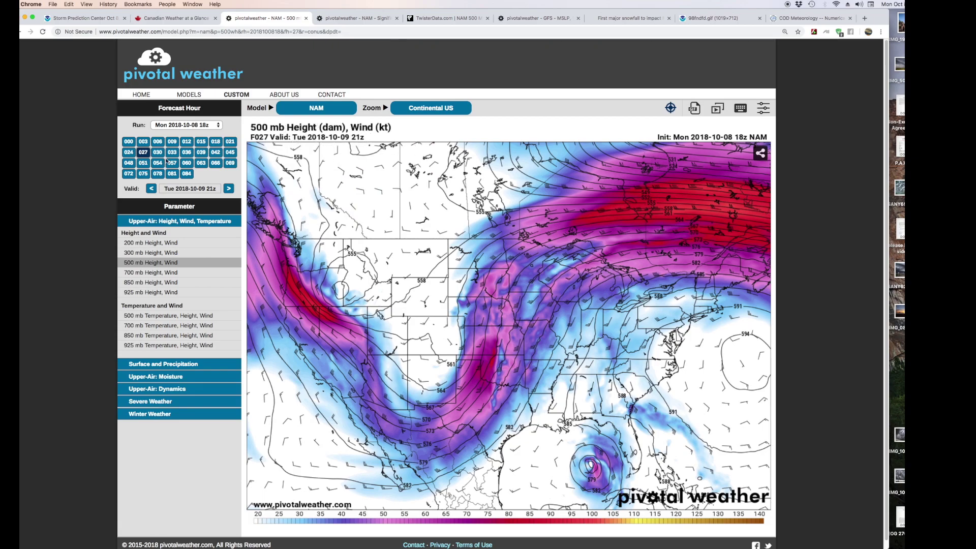
Step: View the 500 mb Height, Wind map at forecast hours 051 and 075, and return to hour 027
left_click(144, 163)
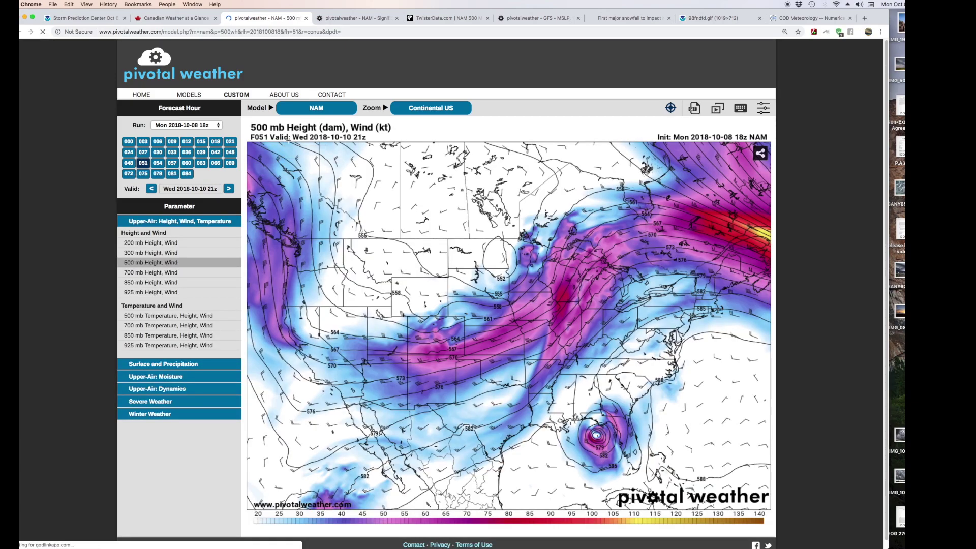
left_click(145, 175)
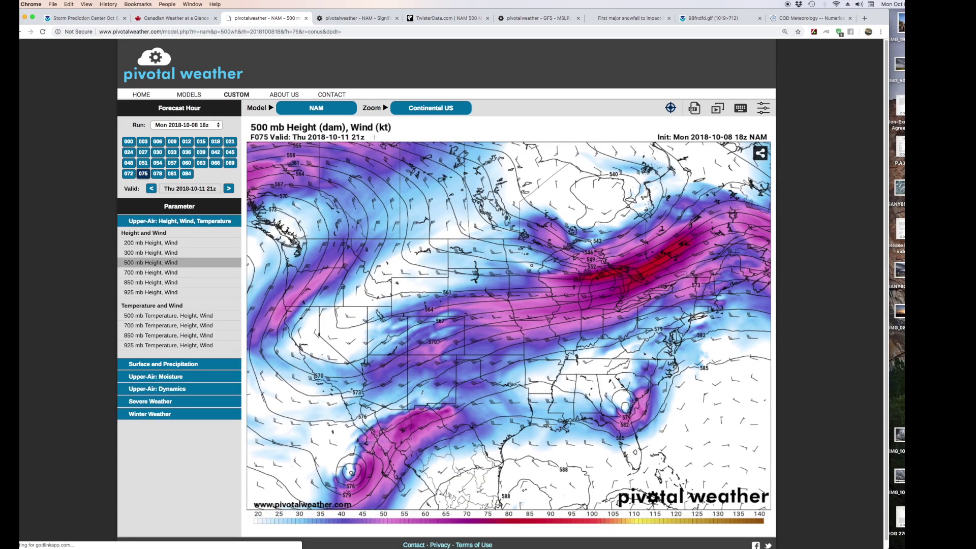
left_click(144, 152)
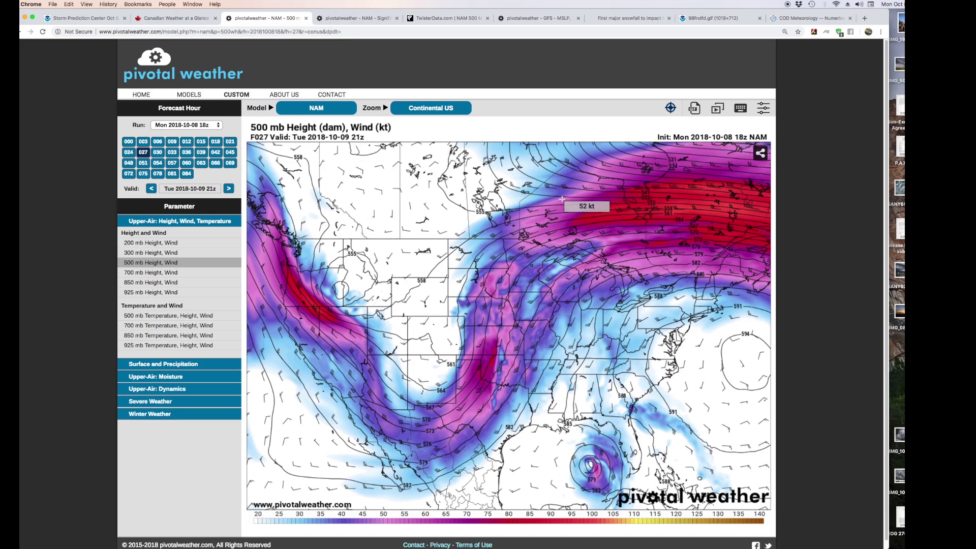
left_click(205, 127)
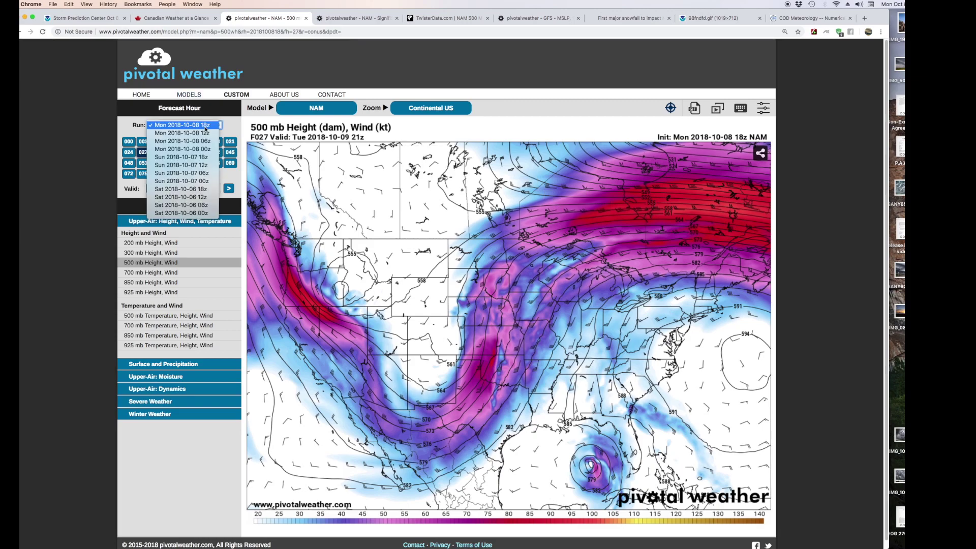
left_click(206, 125)
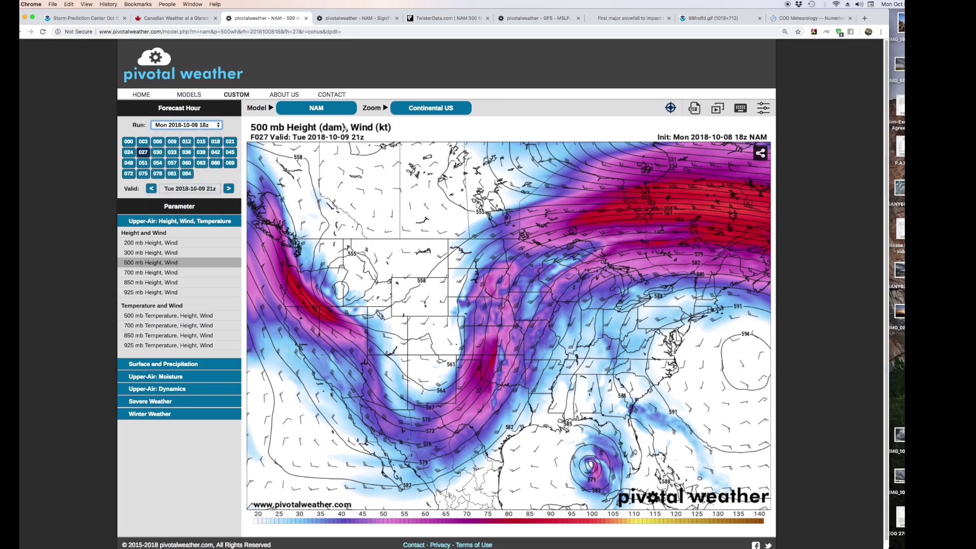
left_click(241, 125)
Step: Browse the parameter categories from Surface and Precipitation to Winter Weather, and return to Upper-Air: Height, Wind, Temperature
left_click(171, 370)
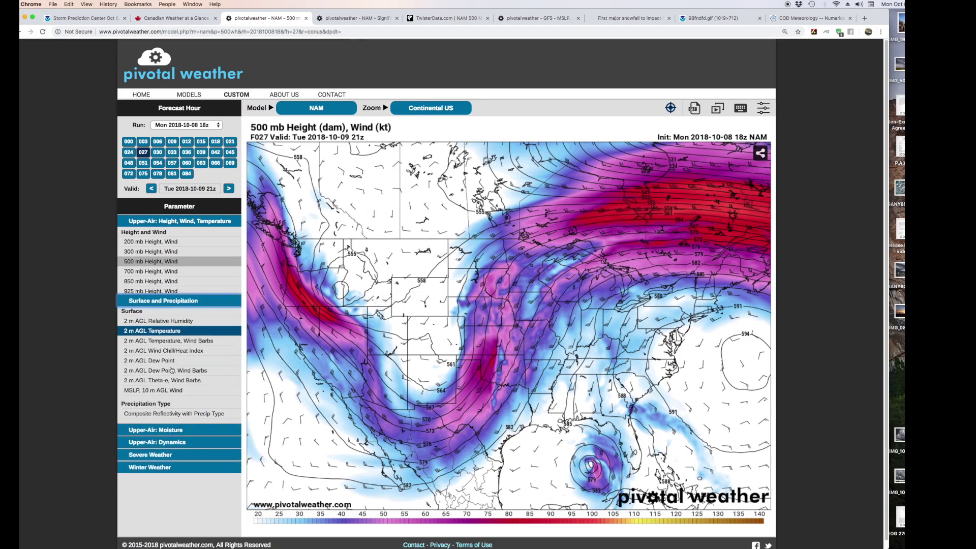
left_click(181, 483)
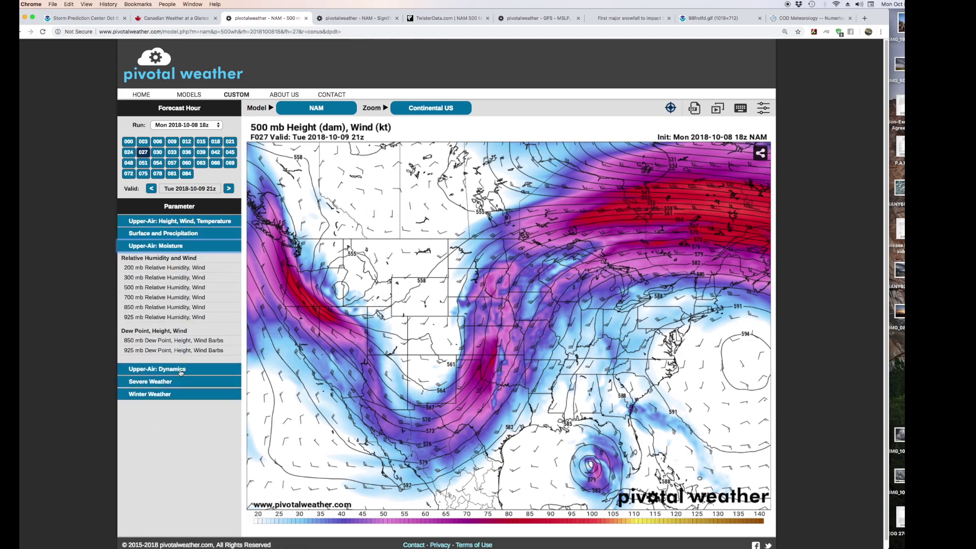
left_click(182, 370)
left_click(181, 365)
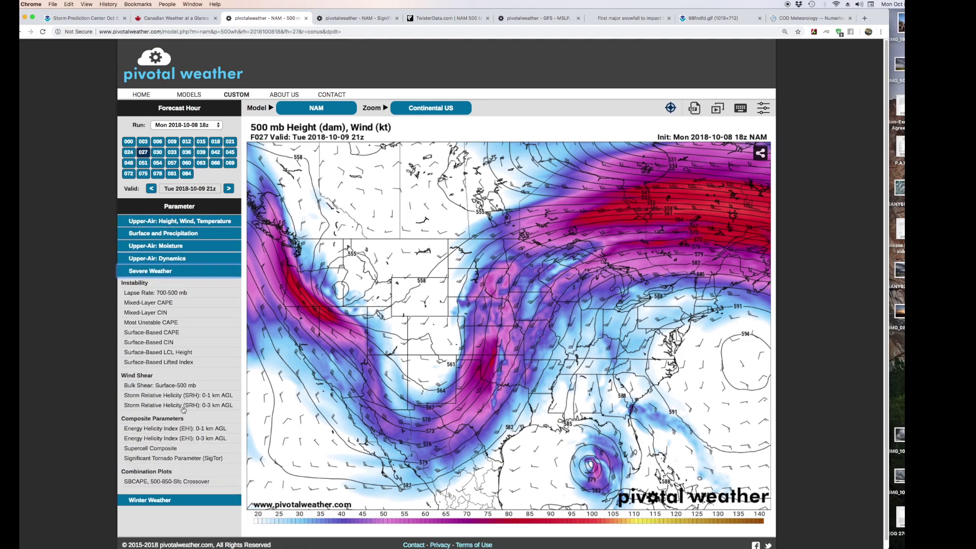
left_click(173, 501)
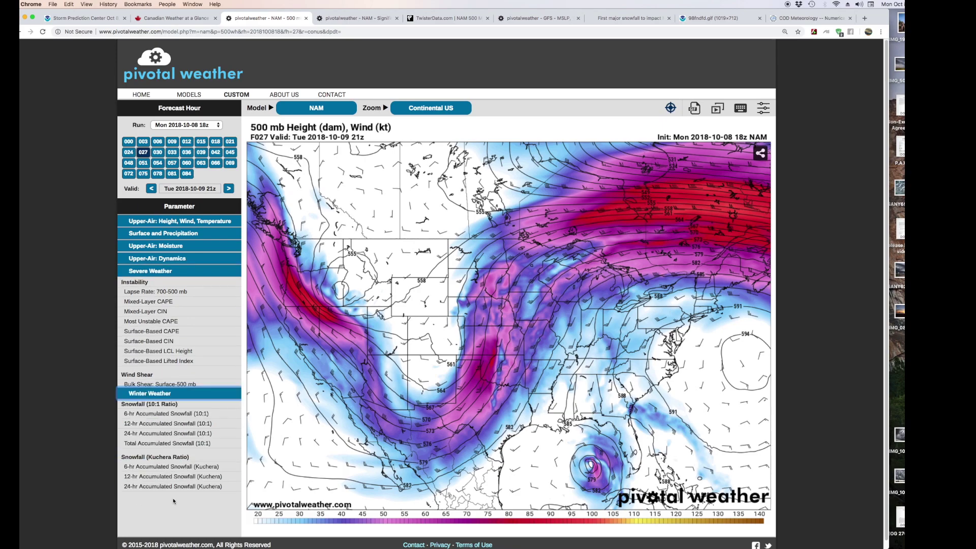
left_click(163, 220)
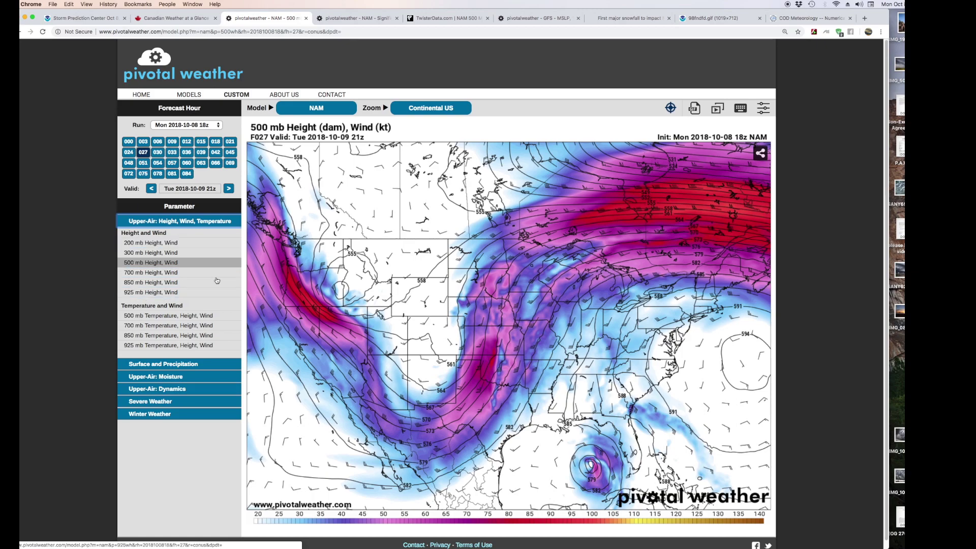
Step: Open the Forecast Hour GIF maker for the NAM 500 mb Height, Wind map
mouse_move(690, 110)
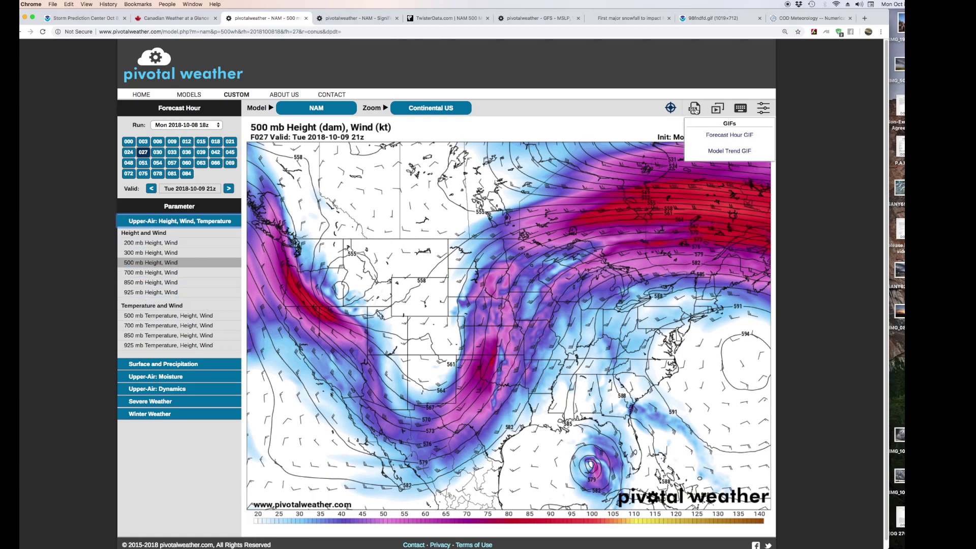
left_click(722, 136)
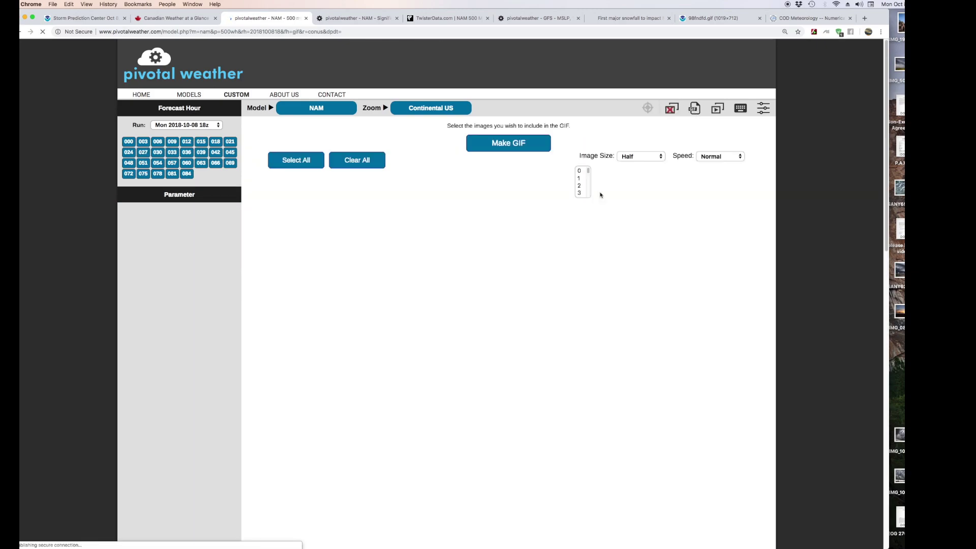
mouse_move(697, 108)
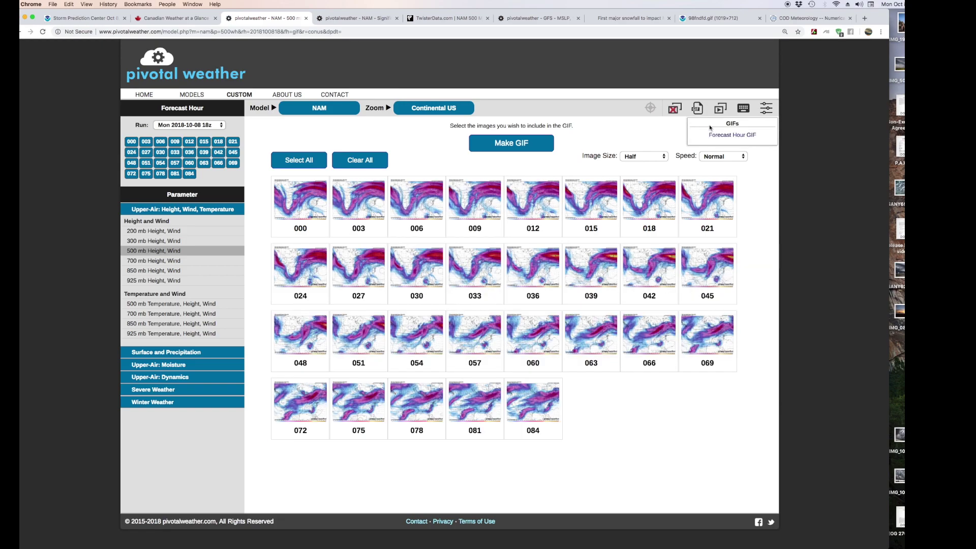
left_click(721, 136)
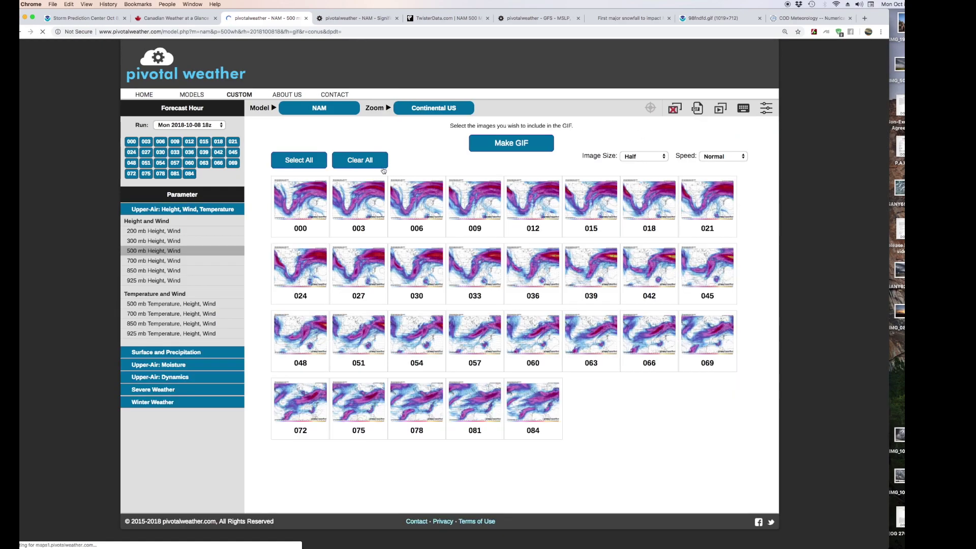
Step: Play the Forecast Hour Loop of the 500 mb map, trying a faster loop speed before restoring it, and exit the loop
mouse_move(720, 110)
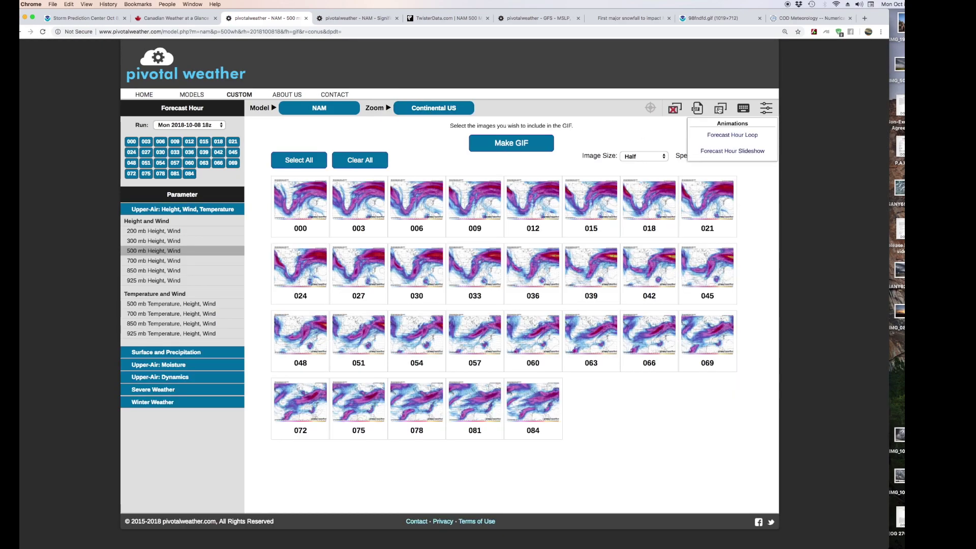
left_click(725, 134)
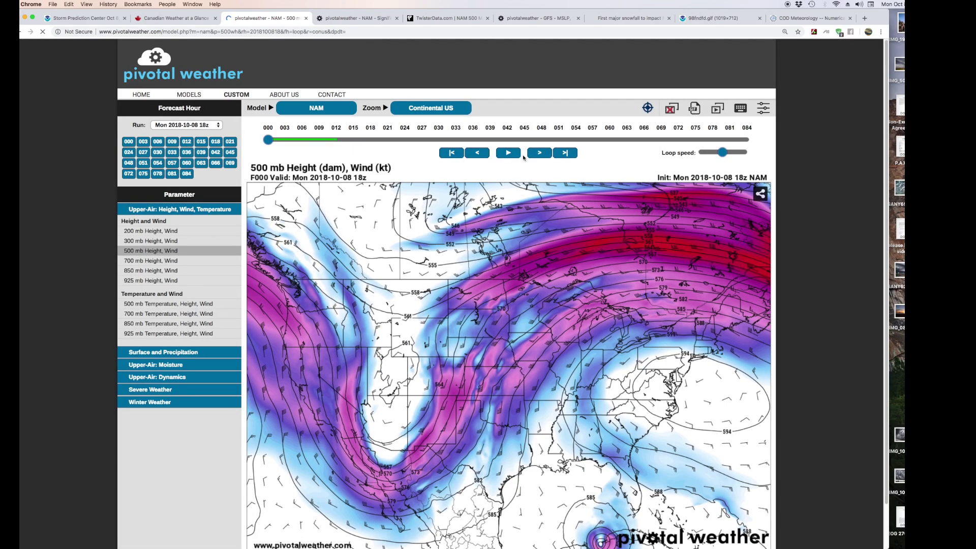
left_click(511, 155)
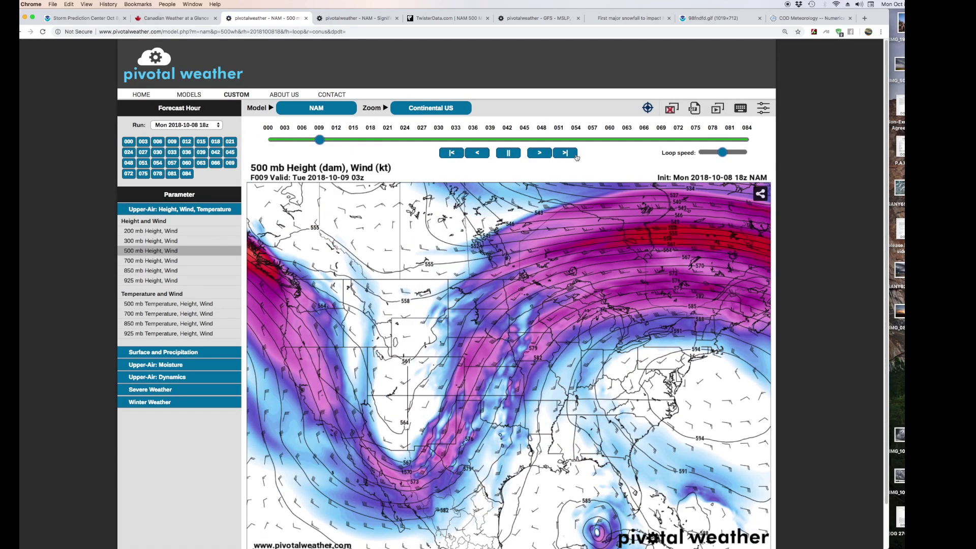
left_click_drag(723, 152, 738, 152)
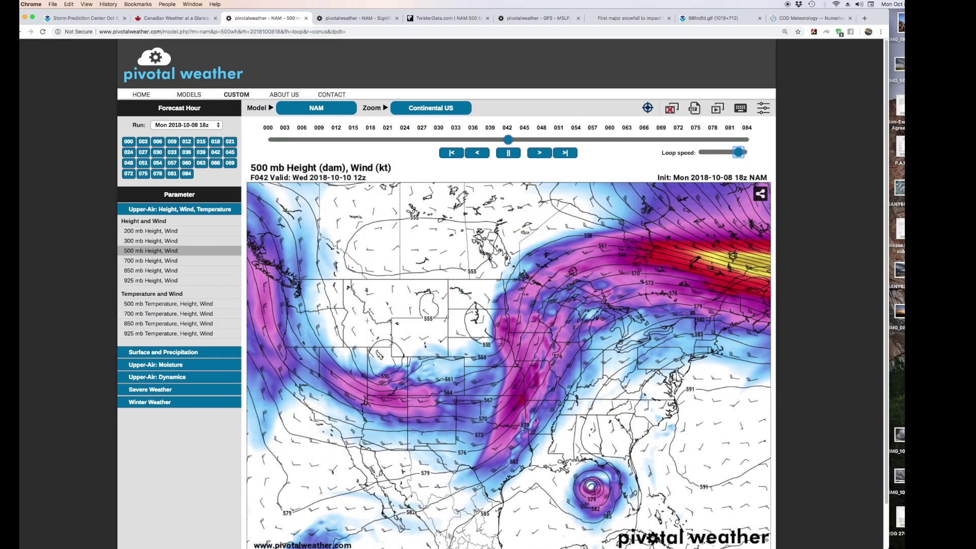
left_click_drag(738, 152, 722, 152)
left_click(428, 108)
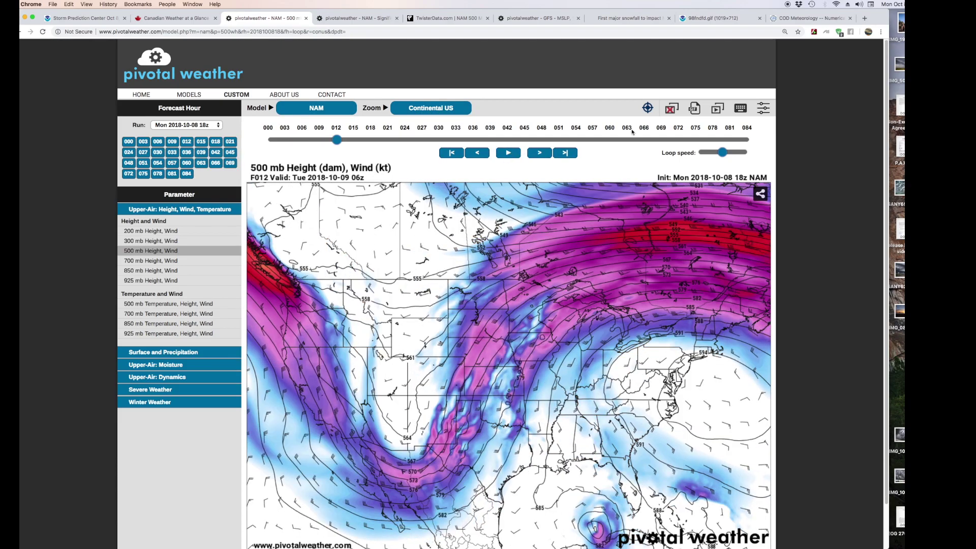
left_click(672, 109)
Step: Compare the 500 mb Height, Wind map across the GFS, NAM and NAM 3km CONUS models, ending on NAM 3km CONUS
left_click(331, 113)
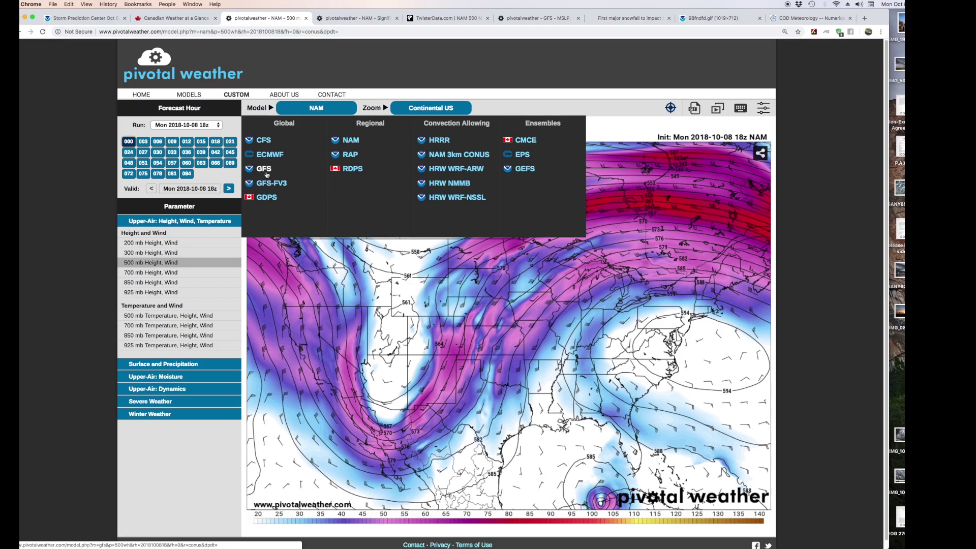
left_click(266, 170)
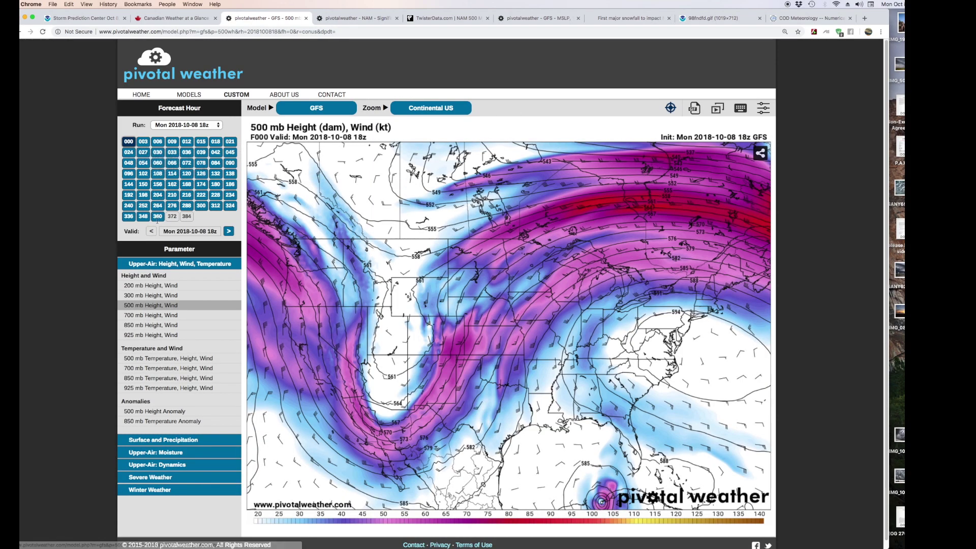
mouse_move(347, 111)
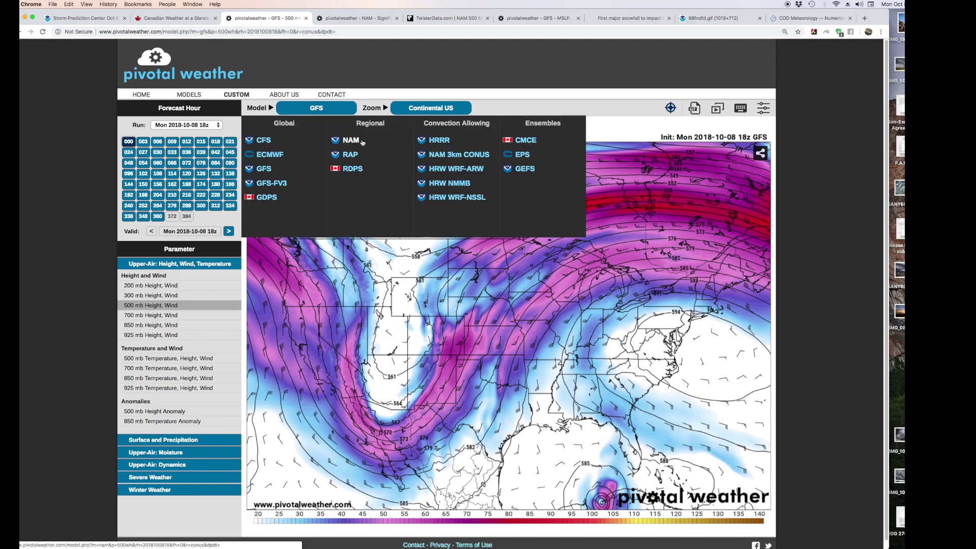
left_click(351, 140)
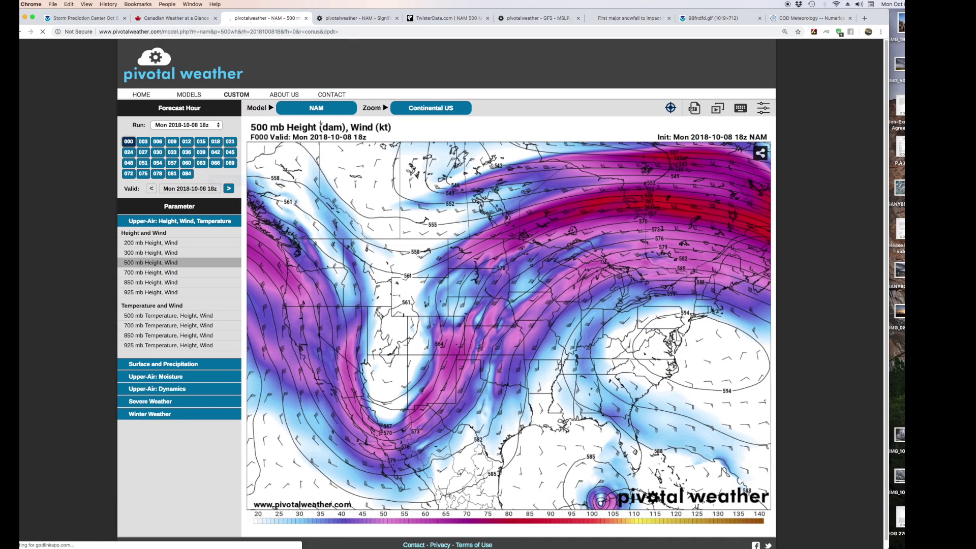
mouse_move(327, 113)
left_click(456, 155)
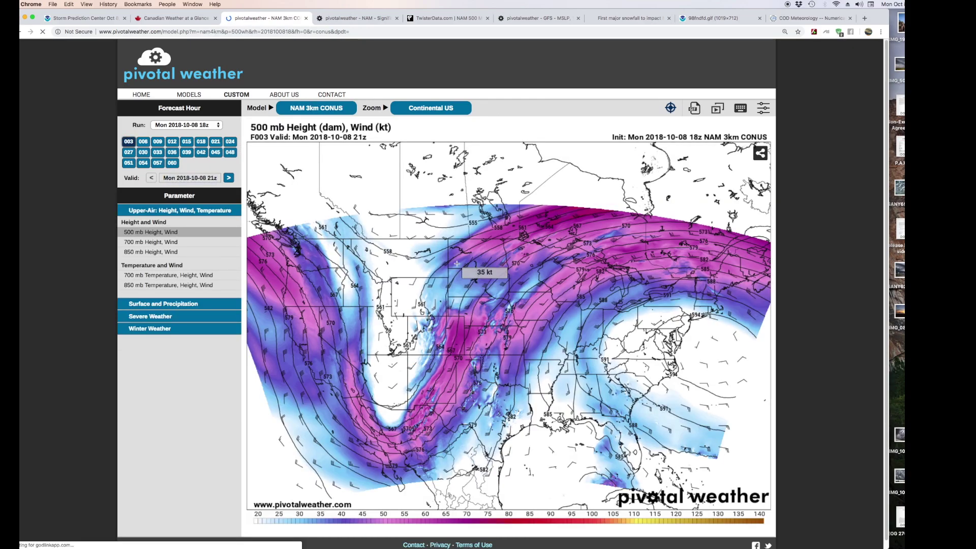
Step: View the Continental US 500 mb map in the HRRR model, and switch the model to ECMWF
left_click(347, 106)
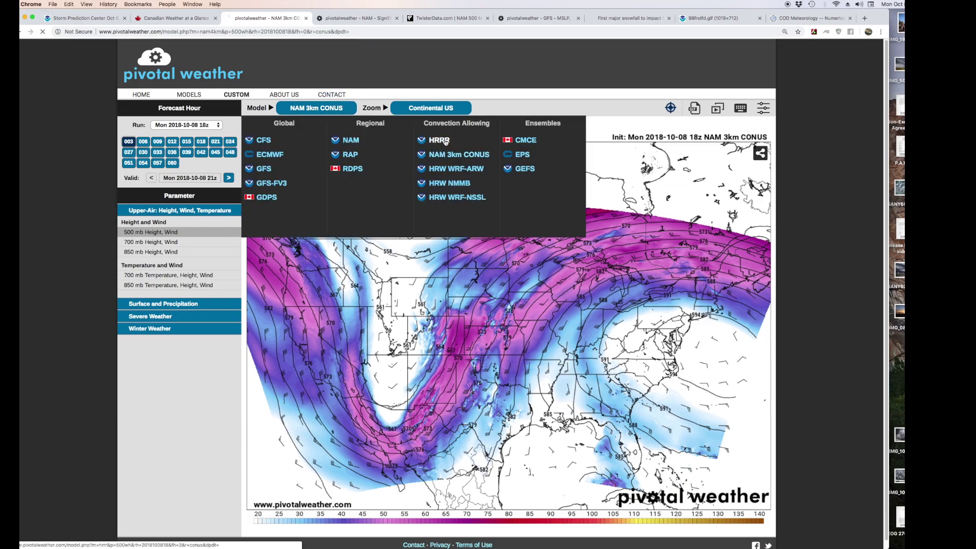
left_click(440, 141)
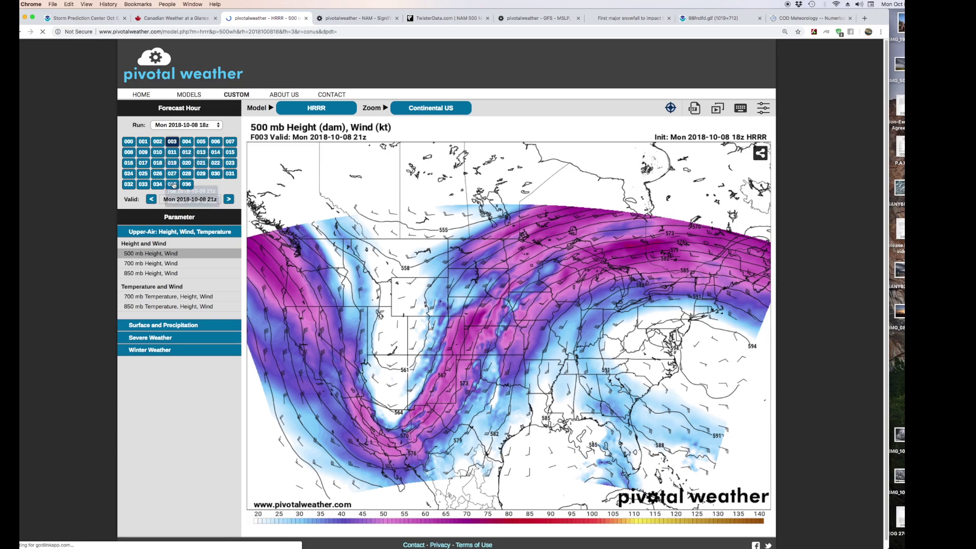
left_click(316, 108)
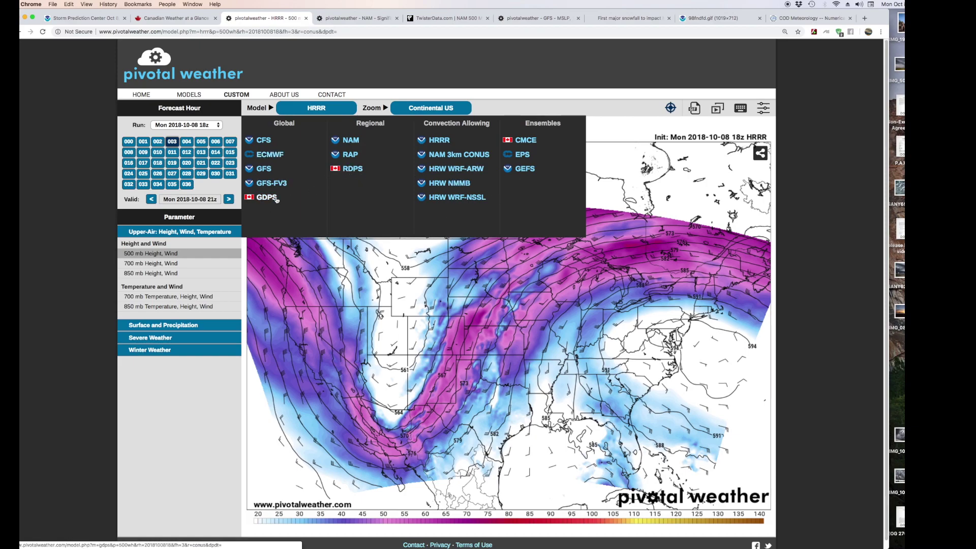
left_click(272, 155)
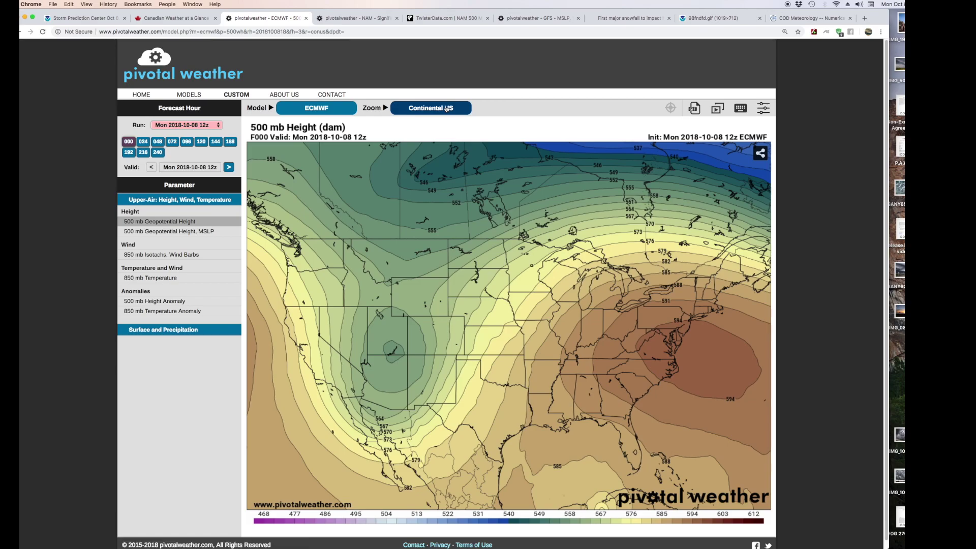
Step: Examine the Continental and National zoom areas offered for the ECMWF model
left_click(437, 113)
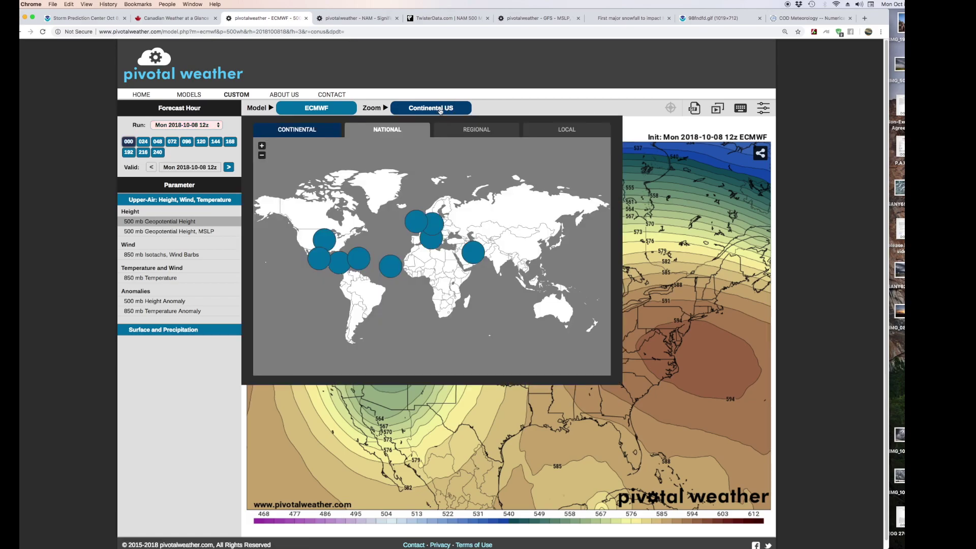
left_click(441, 111)
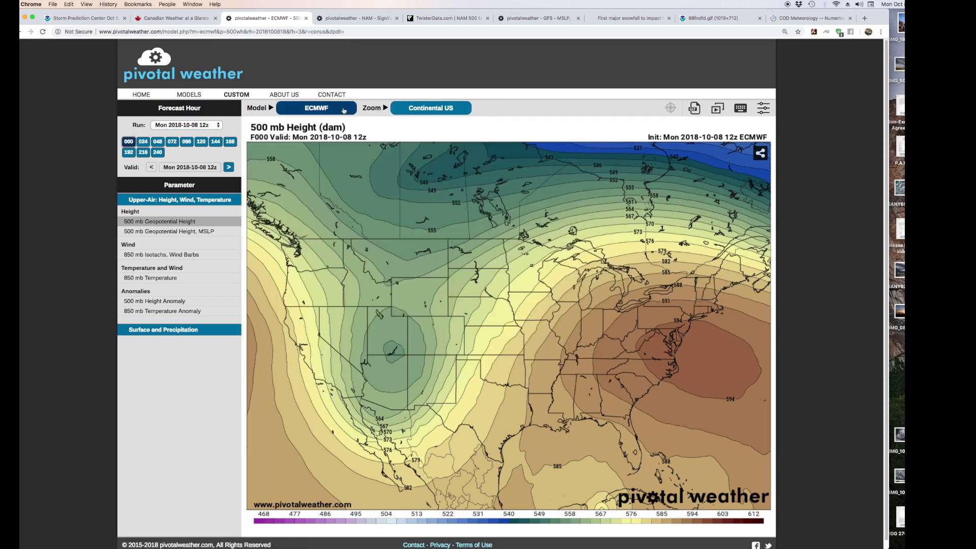
left_click(422, 112)
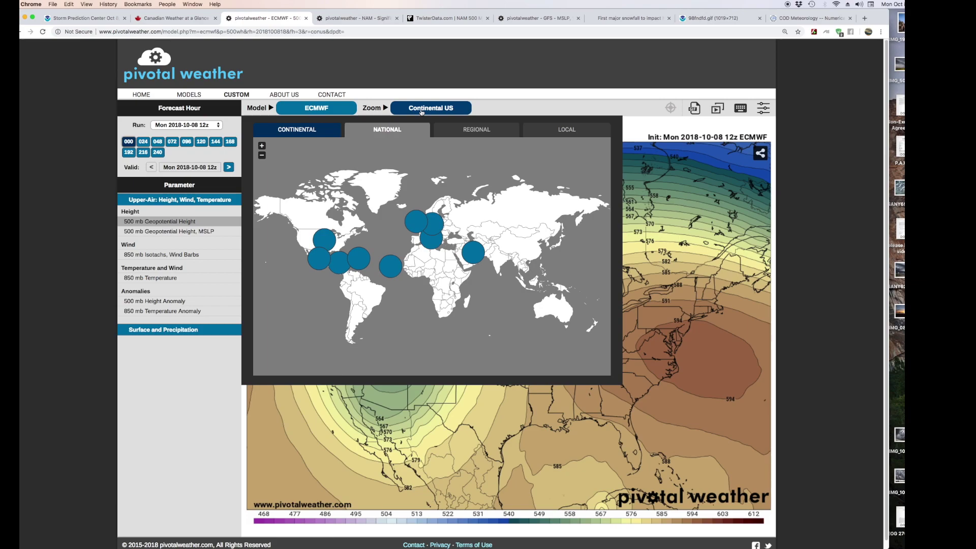
left_click(311, 133)
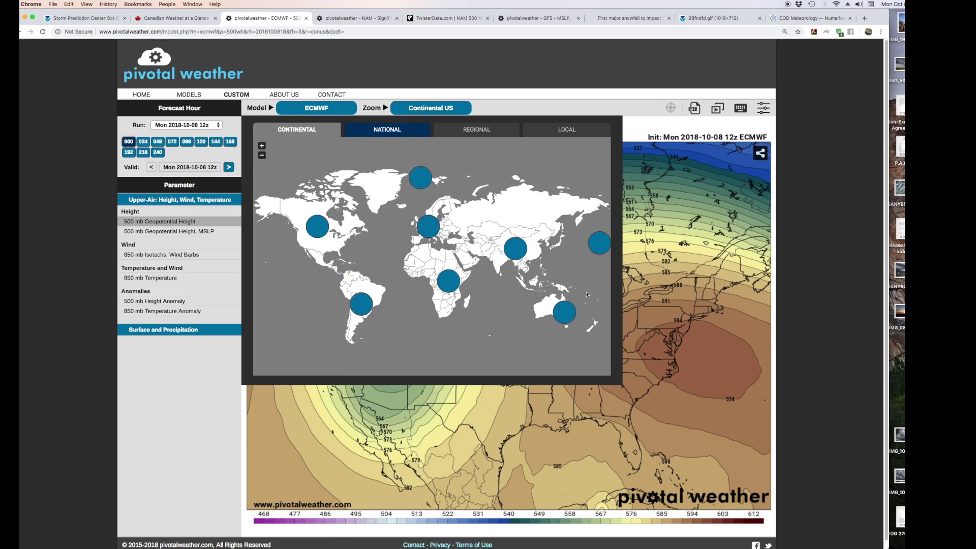
left_click(406, 133)
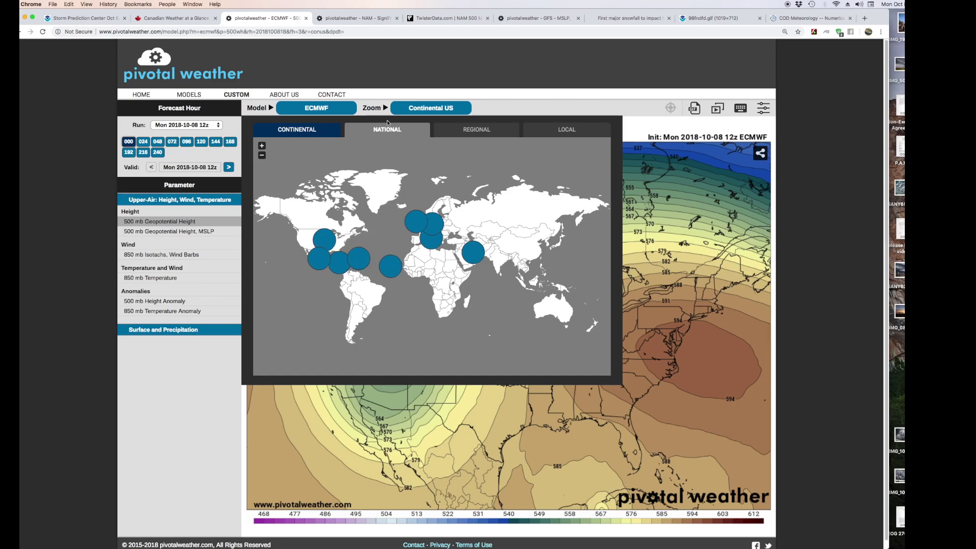
Step: Switch the model to NAM and zoom the 500 mb Height, Wind map to the Central Canada region
left_click(339, 108)
left_click(354, 143)
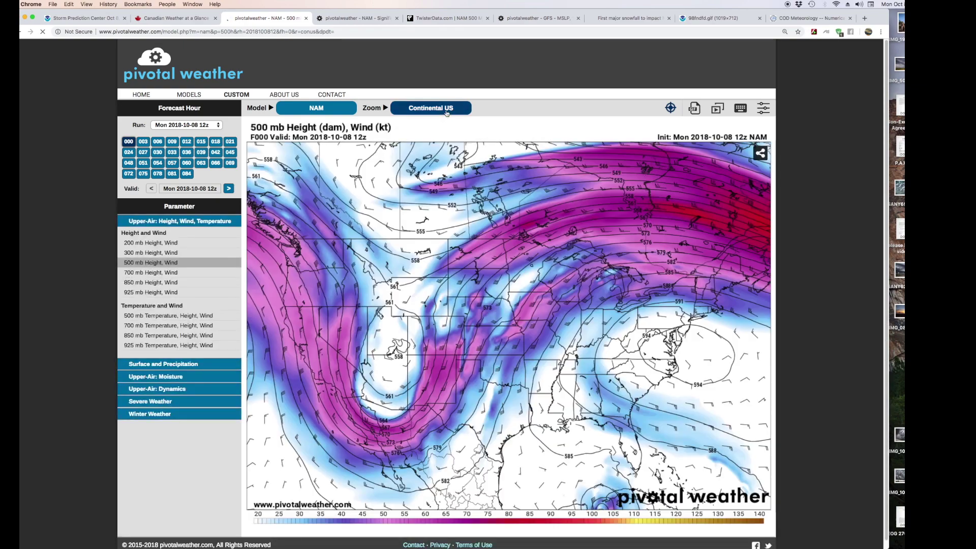
left_click(447, 110)
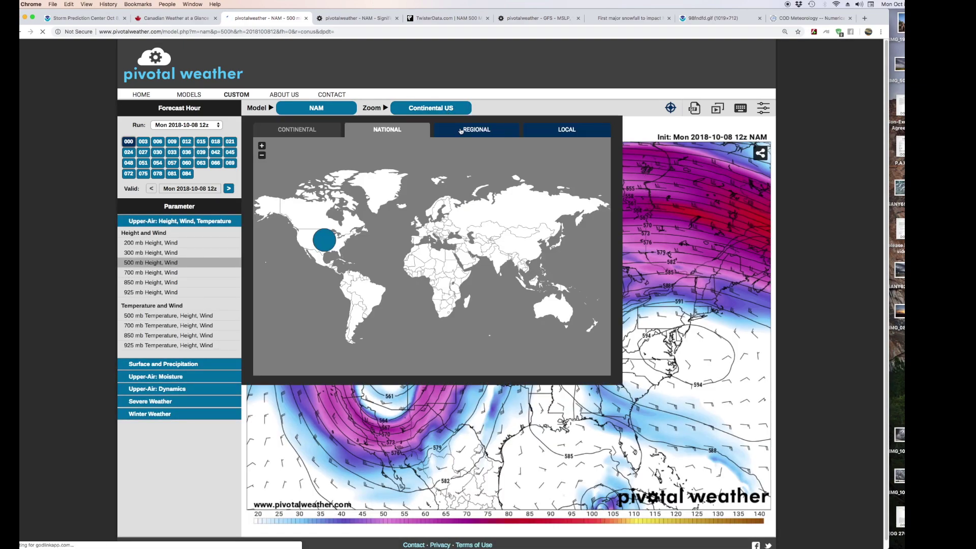
left_click(461, 131)
left_click(318, 220)
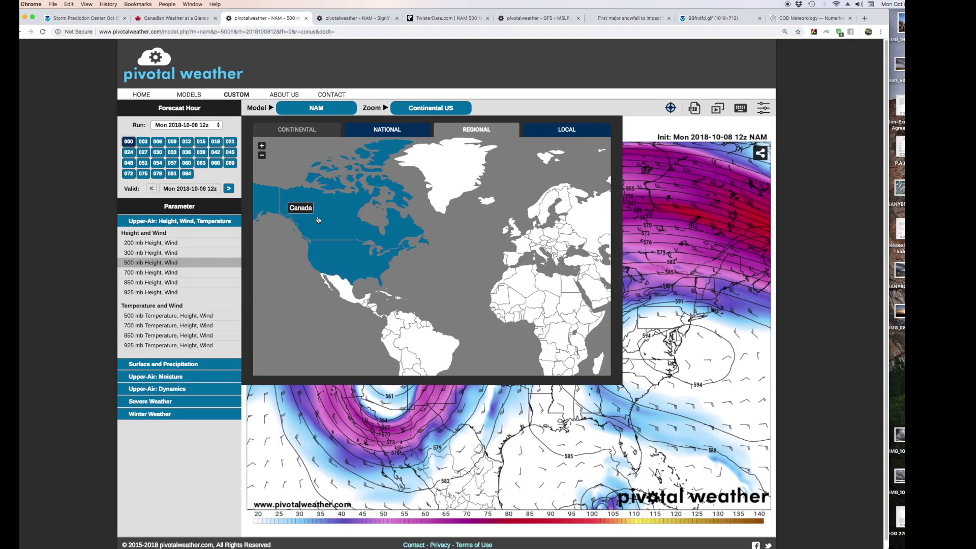
left_click(415, 321)
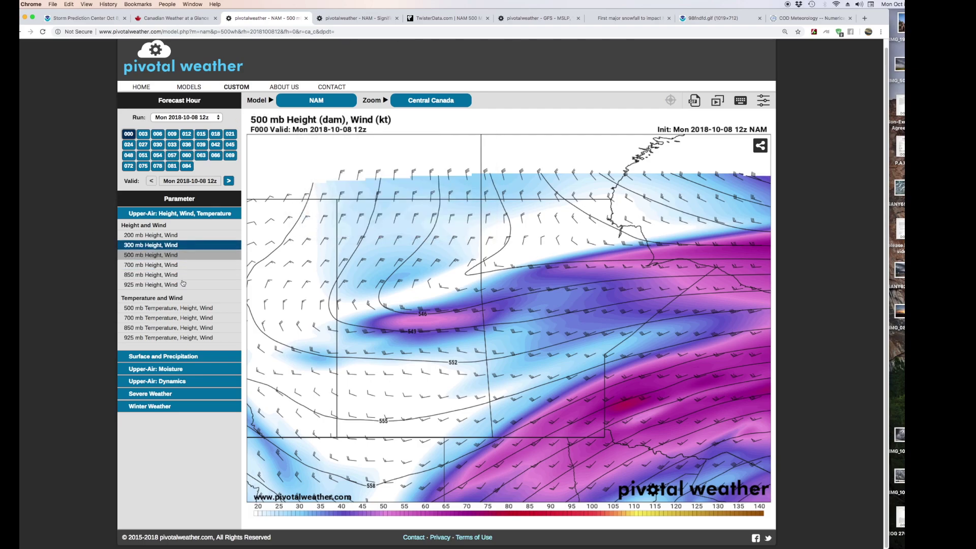
Step: Display the MSLP, 10 m AGL Wind parameter from Surface and Precipitation for Central Canada
left_click(185, 358)
left_click(178, 314)
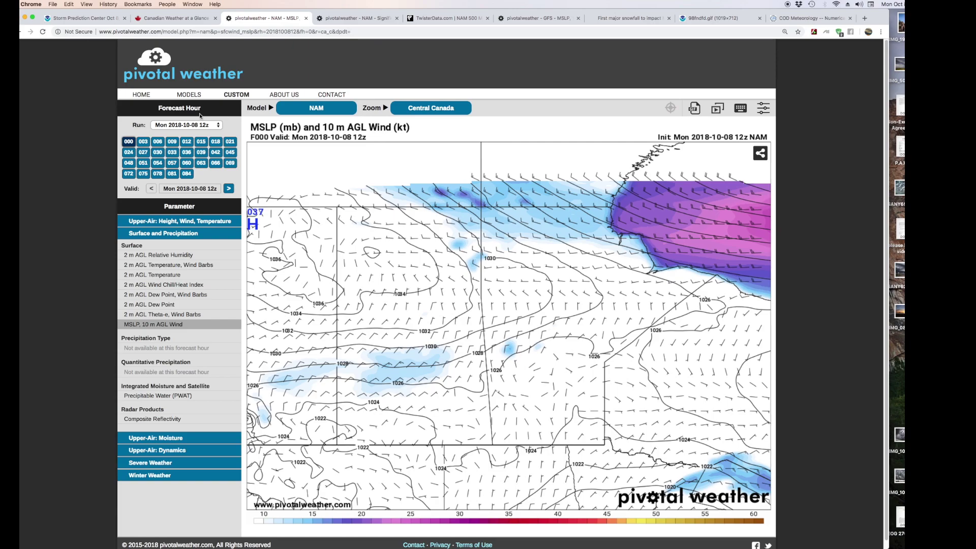
Step: Switch to TwisterData and view the Sfc-500 mb Bulk Shear map in the RAP and GFS models
left_click(445, 18)
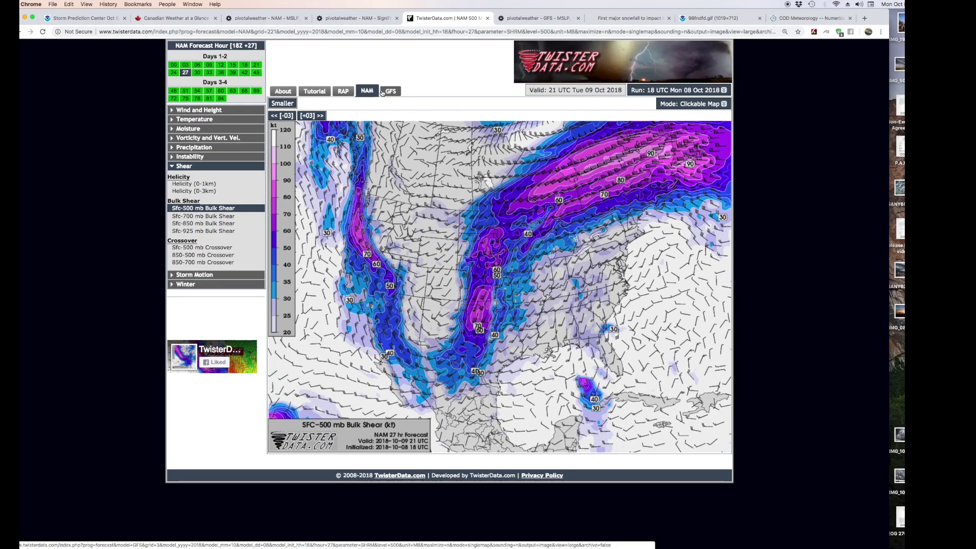
left_click(348, 95)
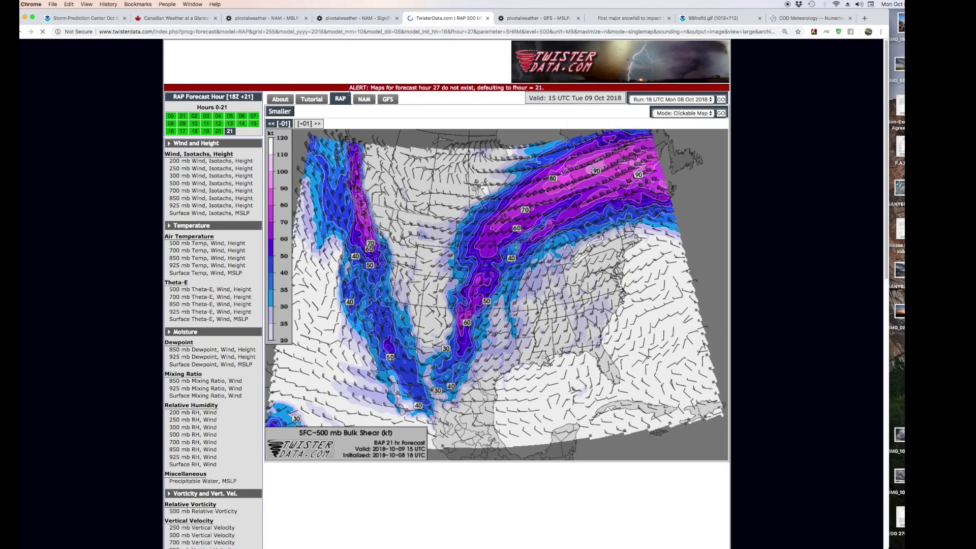
left_click(390, 94)
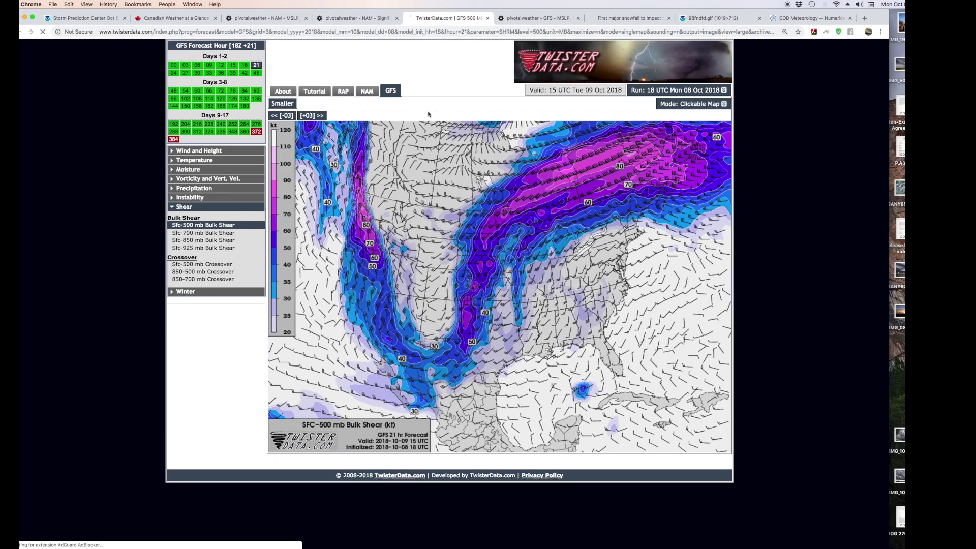
Step: Switch to the College of DuPage forecast page, open the CFSv2 model and set the page zoom to 150%
left_click(812, 18)
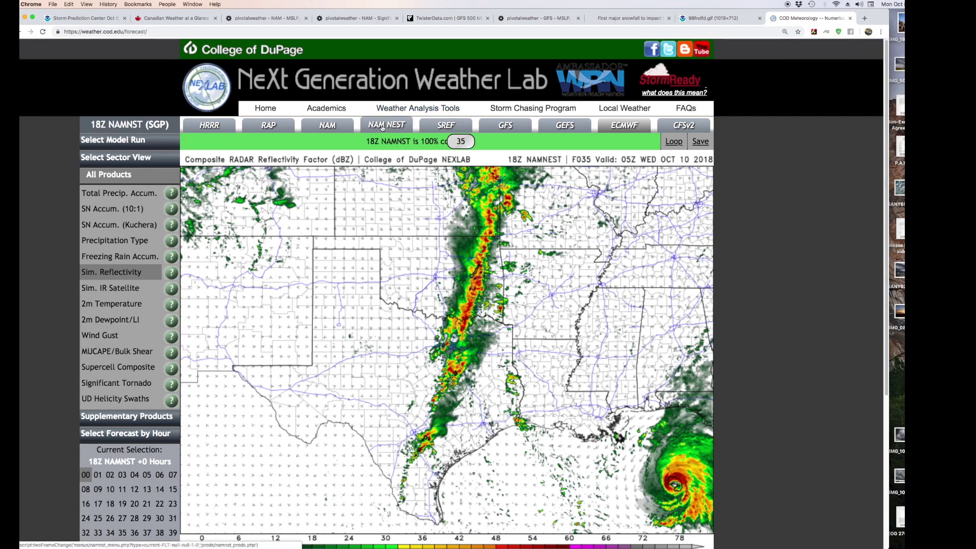
left_click(684, 127)
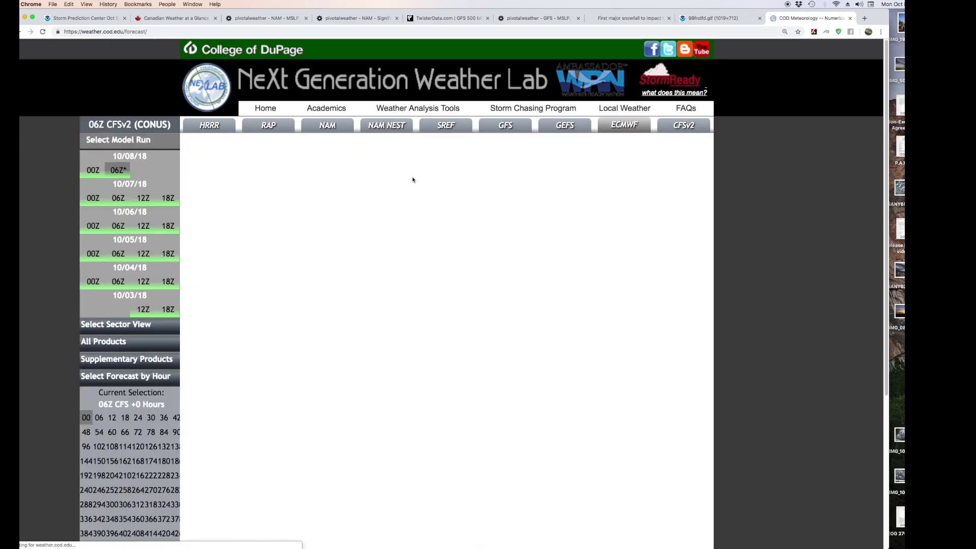
key("super+equal")
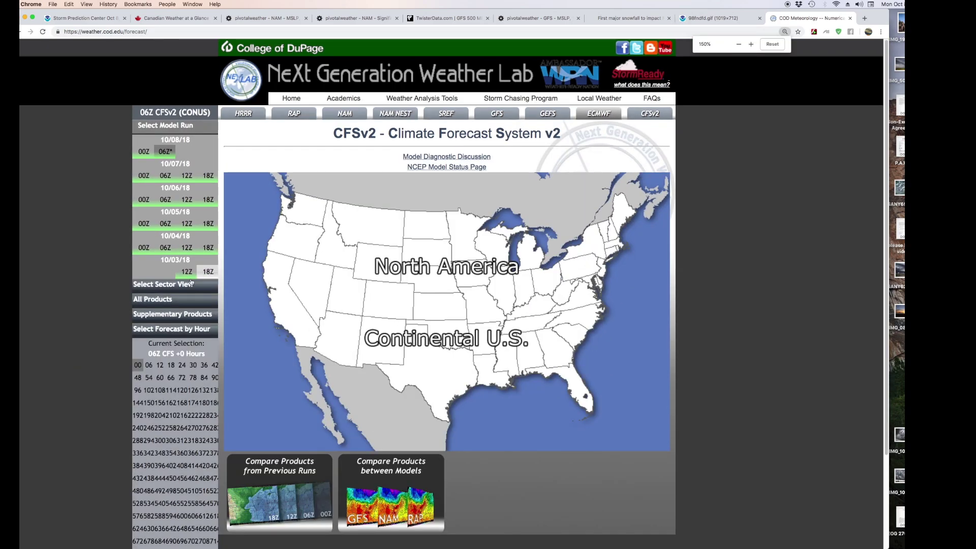
Step: Display the CFSv2 Supercell Composite product and run through its forecast hours up to hour 798
left_click(163, 299)
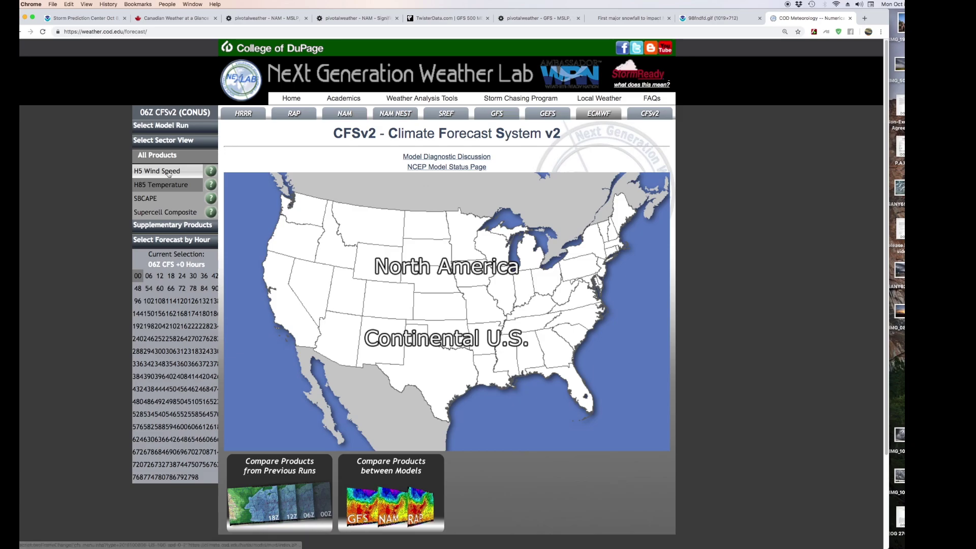
left_click(170, 213)
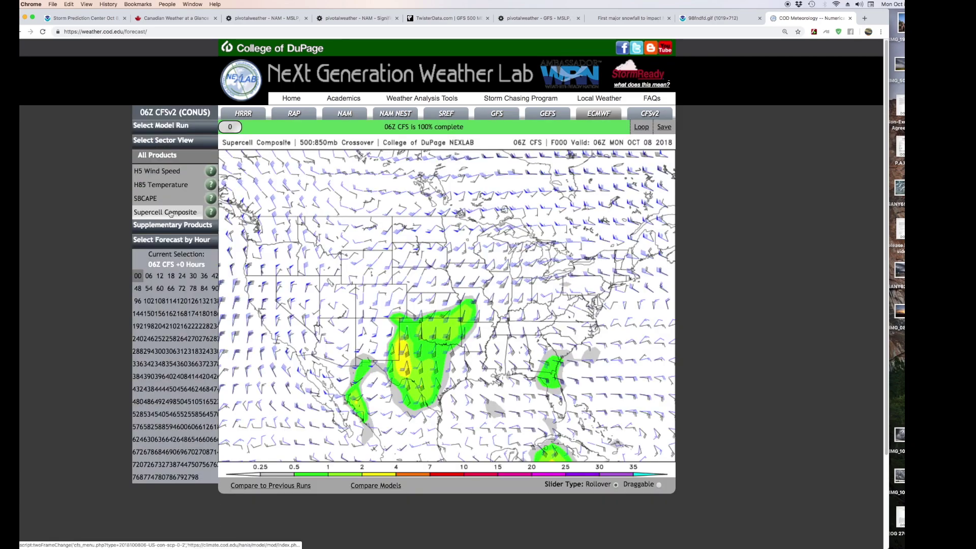
mouse_move(282, 133)
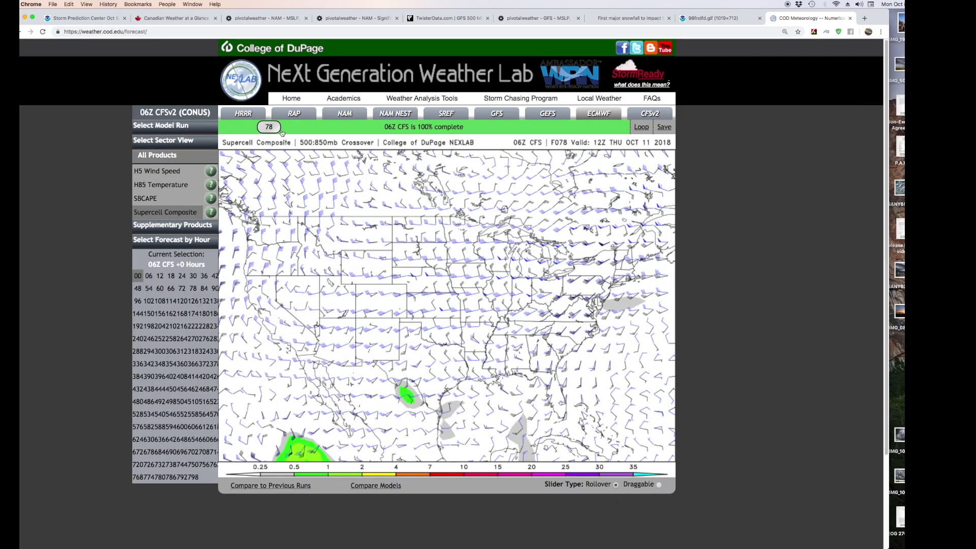
left_click(641, 129)
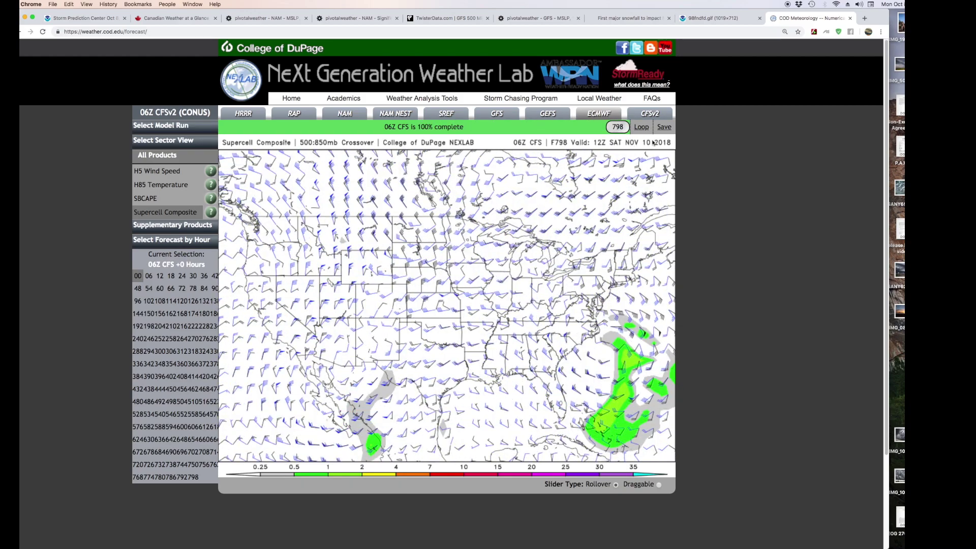
Step: Switch to the other browser window and review the Pivotal Weather, TwisterData and College of DuPage pages, returning to Pivotal Weather
key("super+grave")
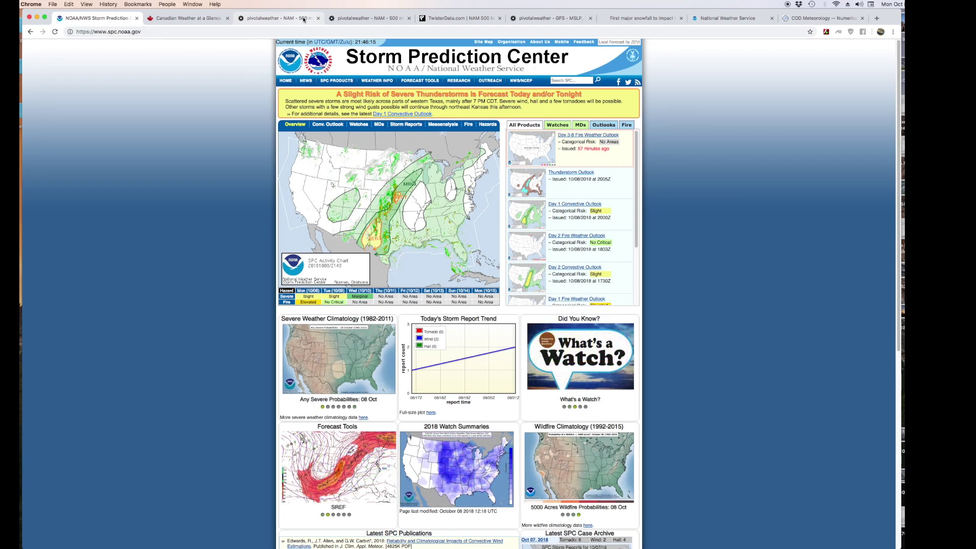
left_click(299, 21)
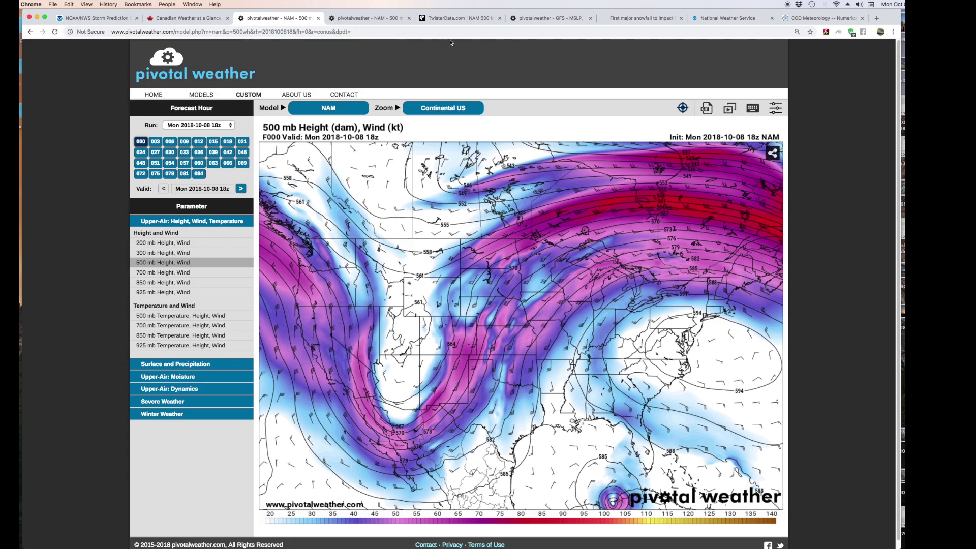
left_click(462, 20)
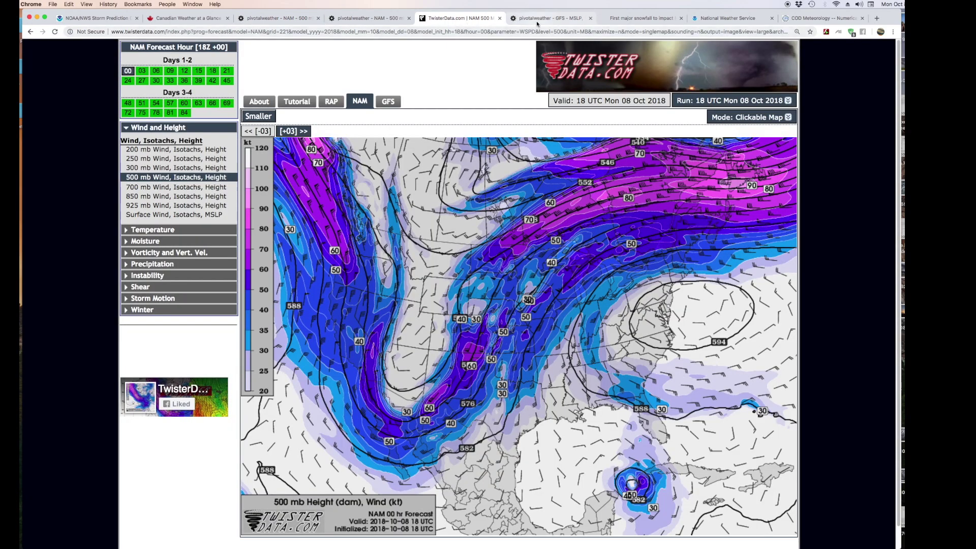
left_click(819, 20)
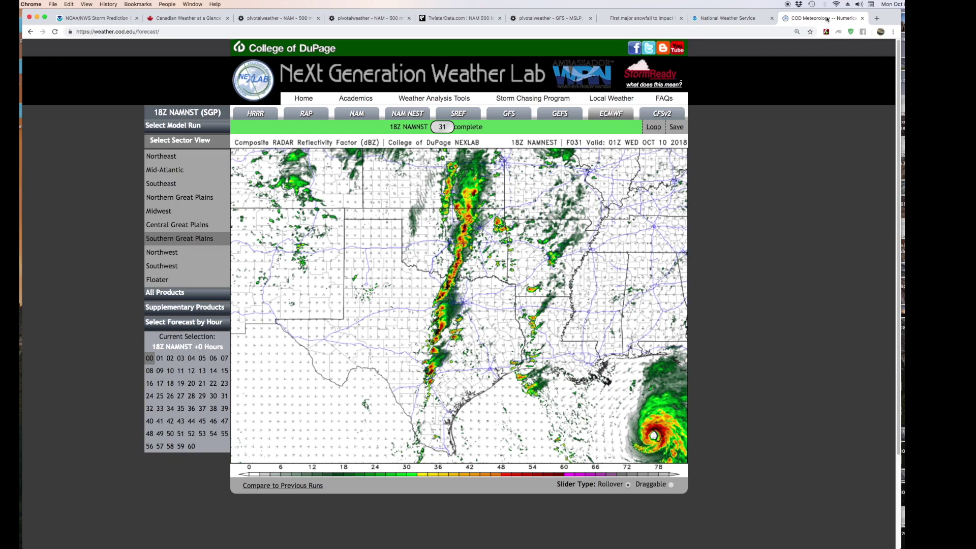
left_click(296, 23)
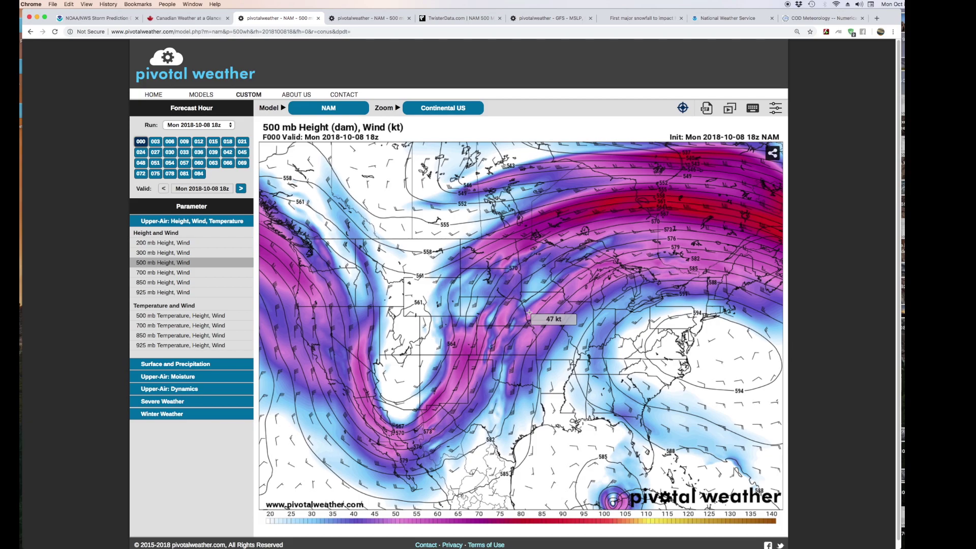
Step: Switch to RadarScope, select the KEAX Kansas City, Missouri radar and display its Super-Res Reflectivity at Tilt 1
left_click(358, 20)
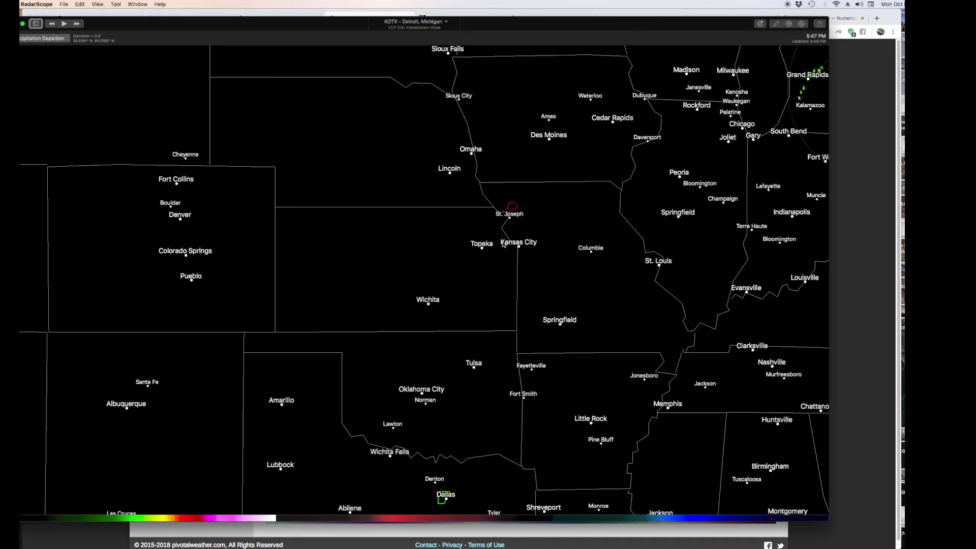
key("super+r")
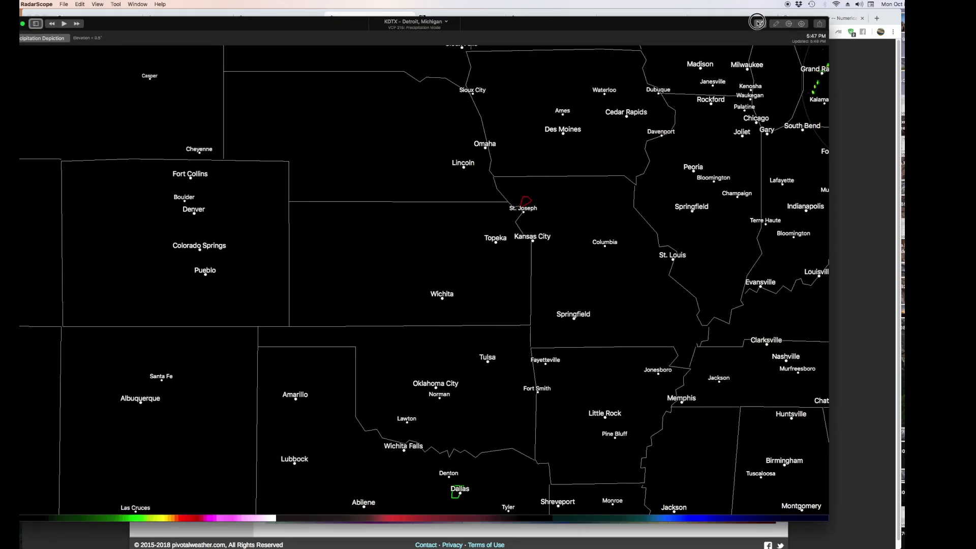
left_click(542, 252)
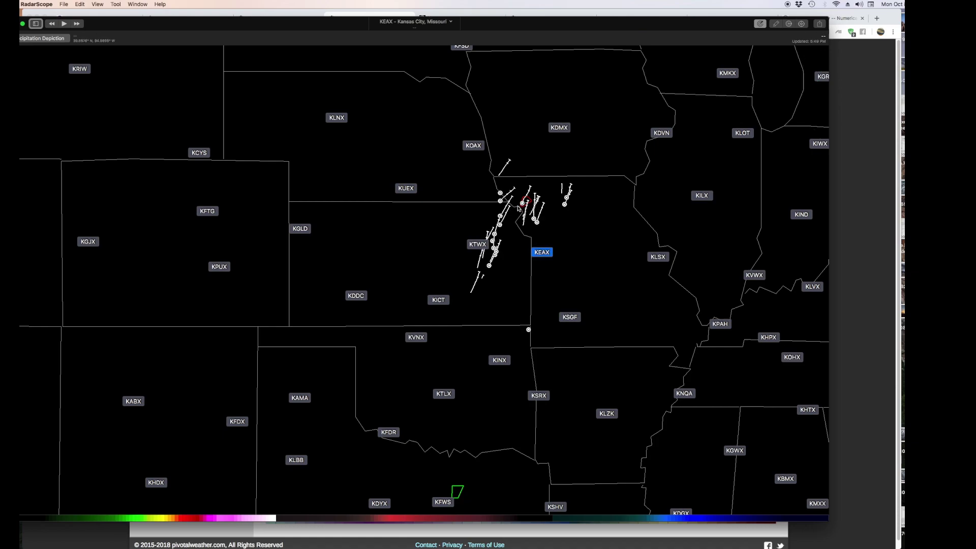
left_click(760, 24)
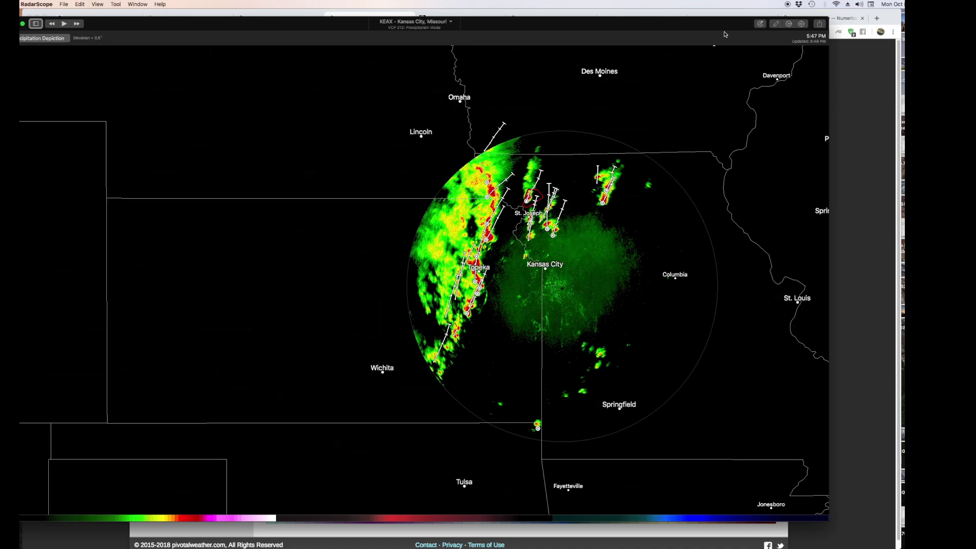
left_click(56, 41)
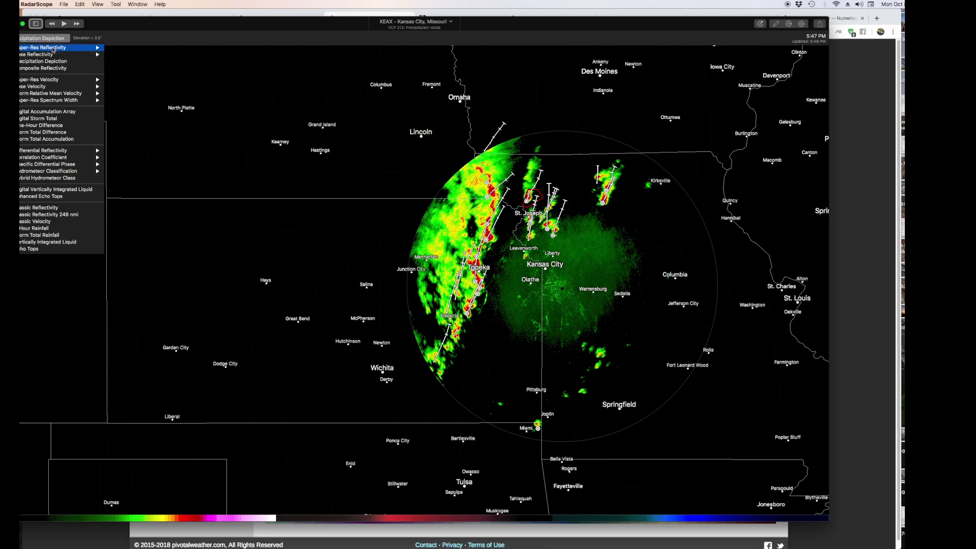
left_click(53, 47)
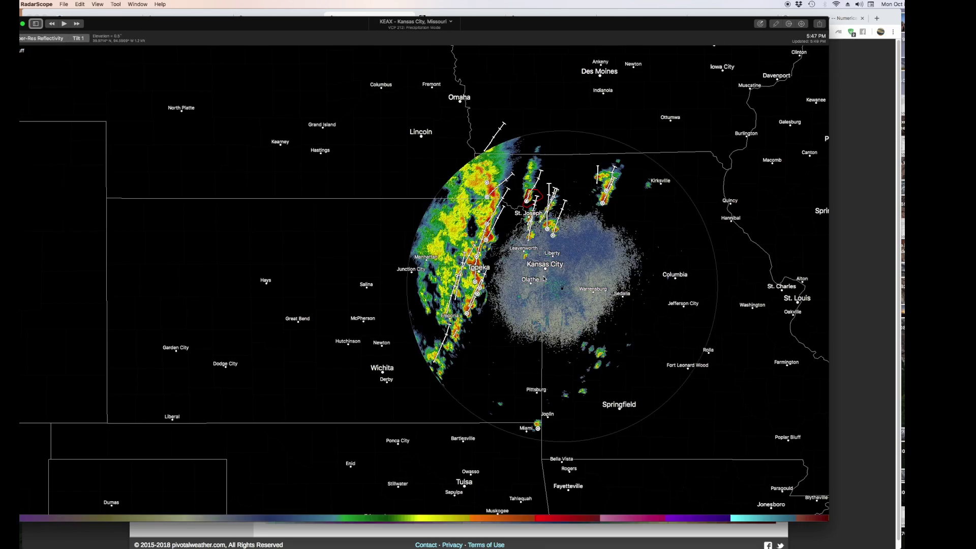
Step: Examine the storm line west of Kansas City and the cells near St. Joseph on the radar reflectivity map
scroll(535, 242, "up", 2)
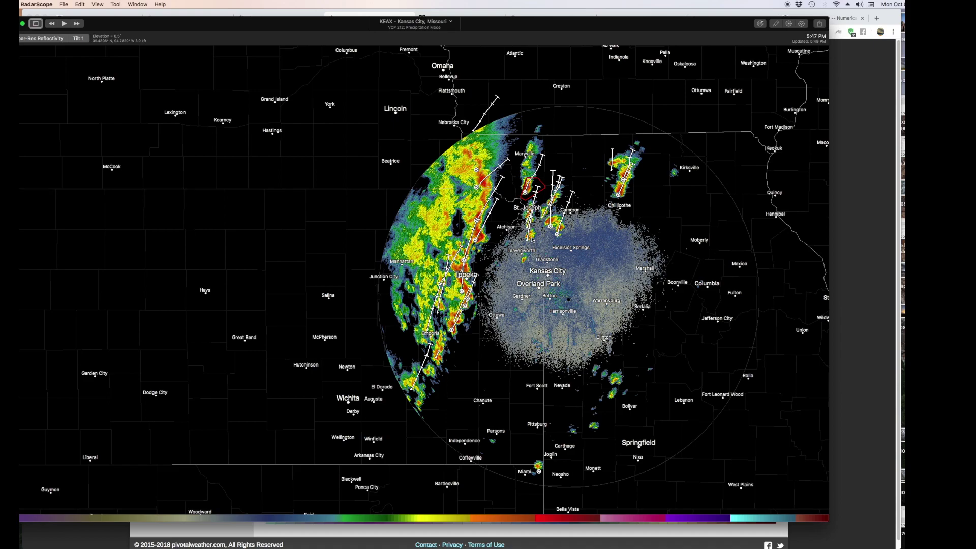
scroll(519, 171, "up", 2)
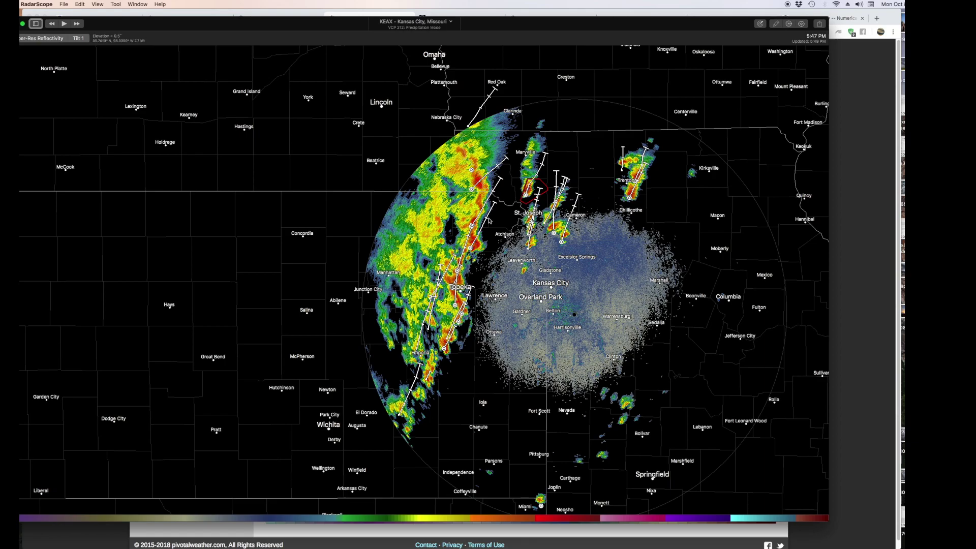
scroll(448, 231, "down", 3)
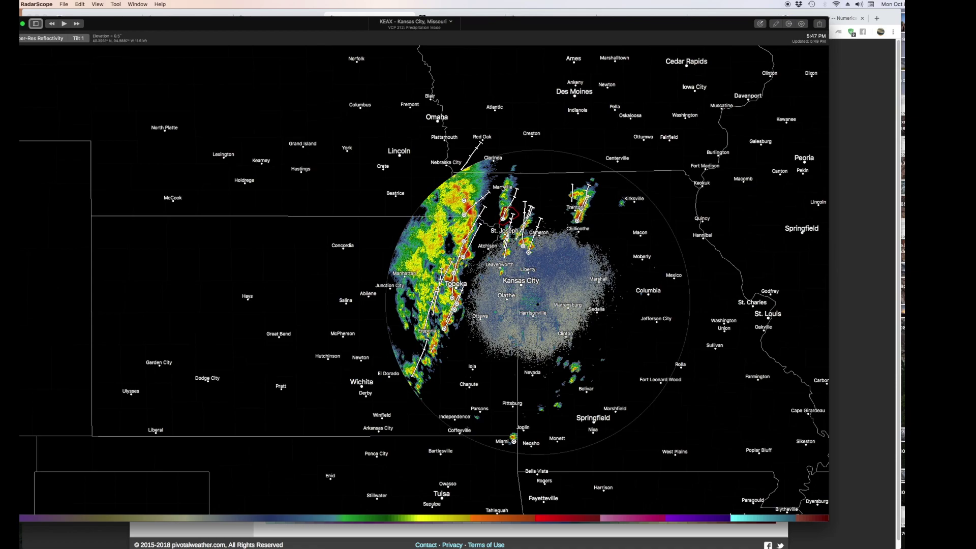
Step: Switch to Chrome and display TwisterData's NAM 500 mb wind map at forecast hour 24 and at hour 48
left_click(386, 13)
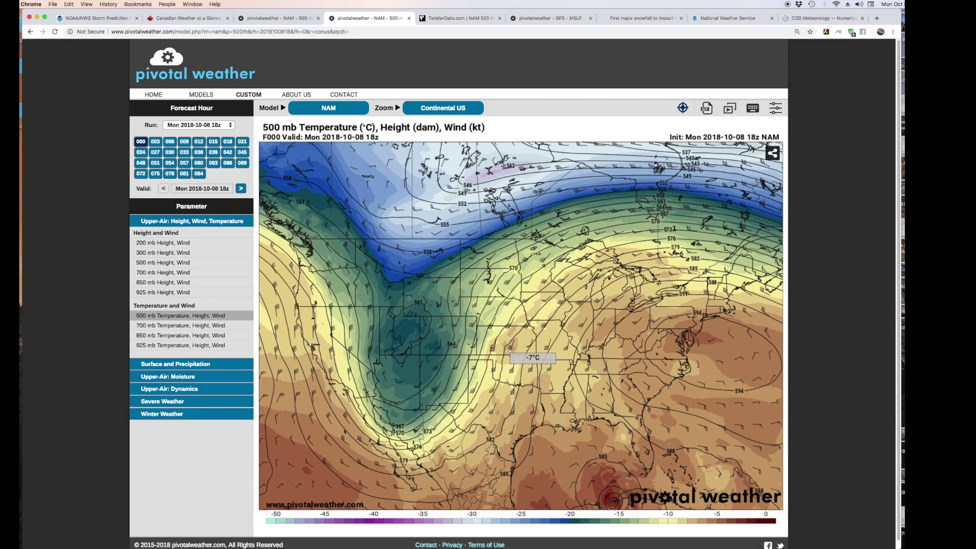
left_click(446, 18)
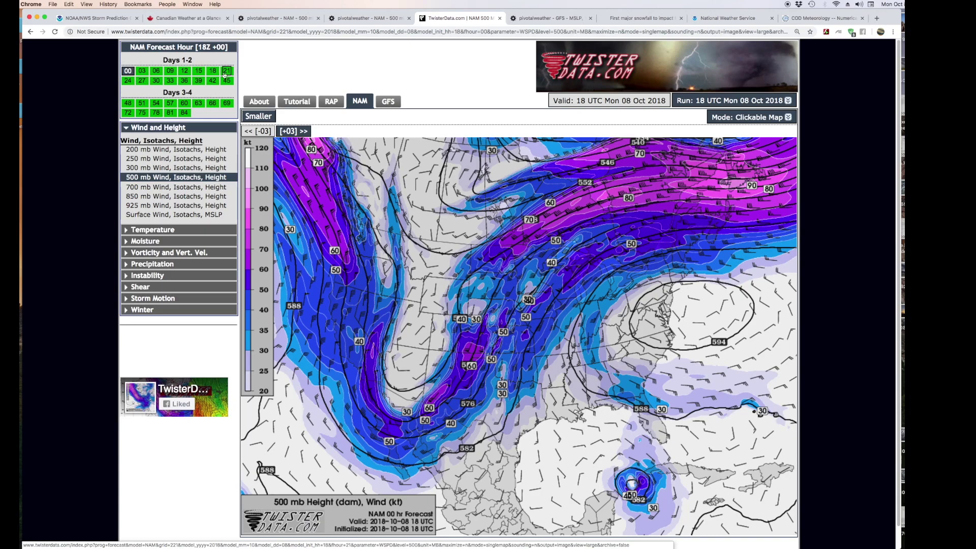
left_click(128, 82)
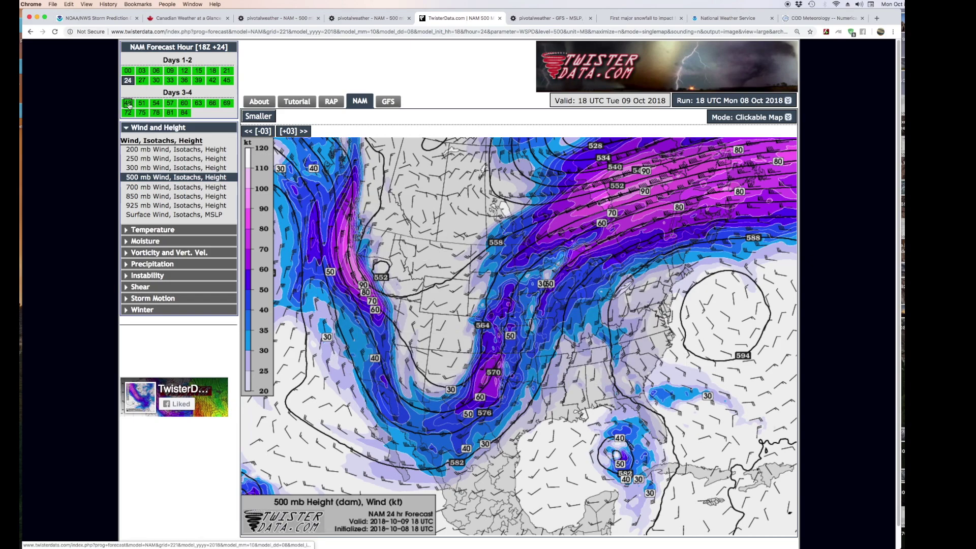
left_click(128, 103)
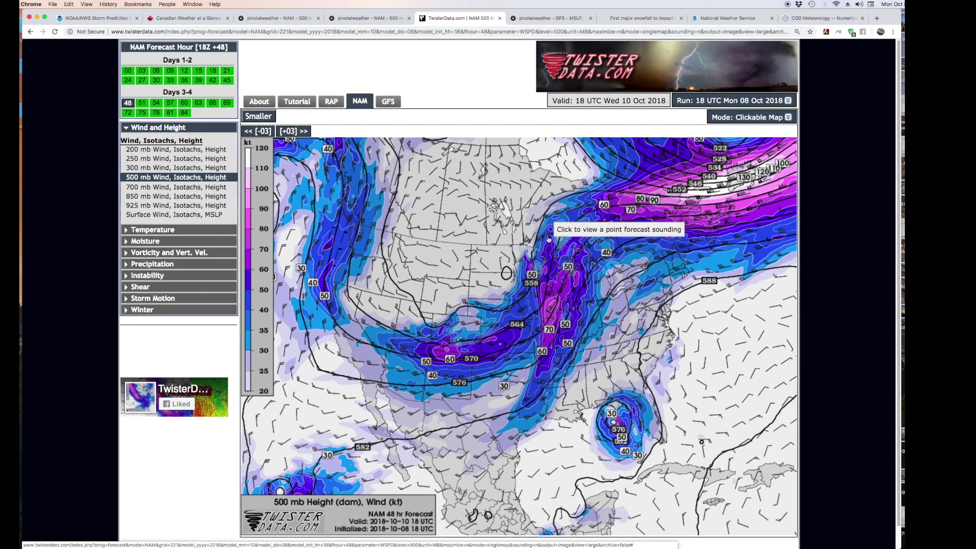
Step: Compare the annotated front map in the Near Zero Probability Chasers snowfall article with Pivotal Weather's NAM 500 mb height and wind map
left_click(640, 20)
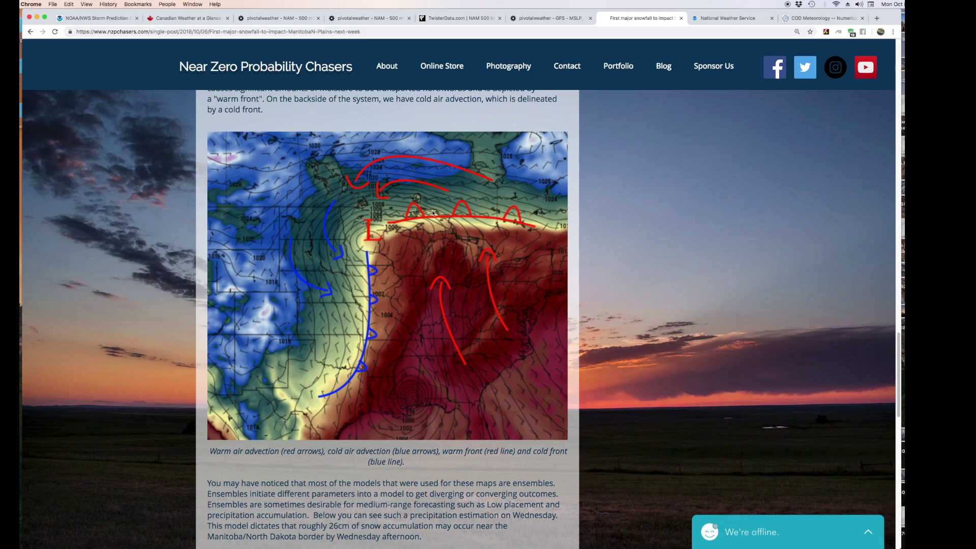
left_click(300, 21)
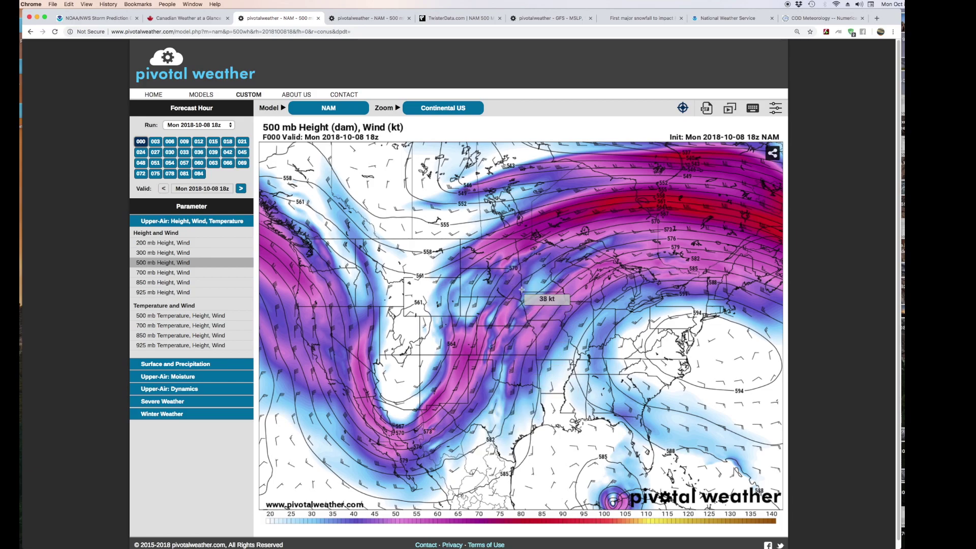
left_click(643, 18)
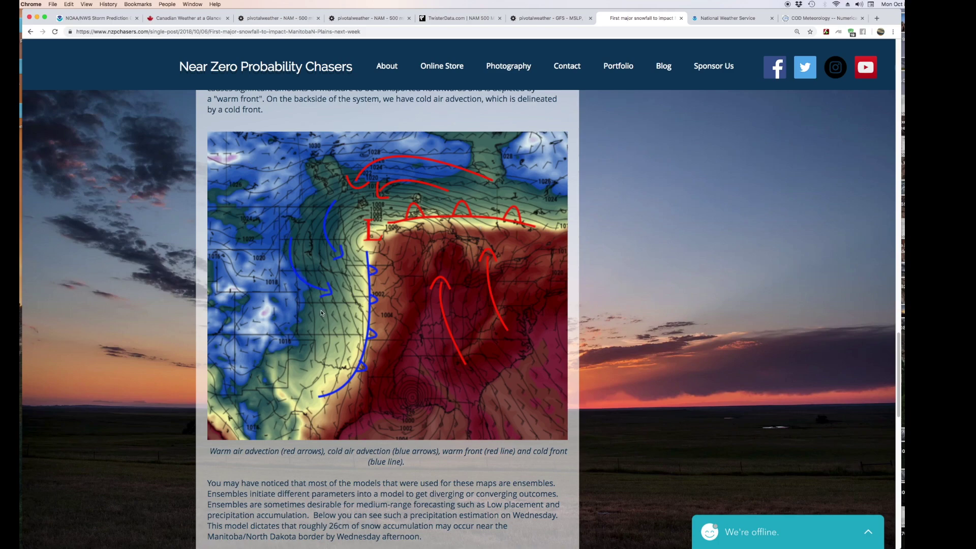
left_click(278, 19)
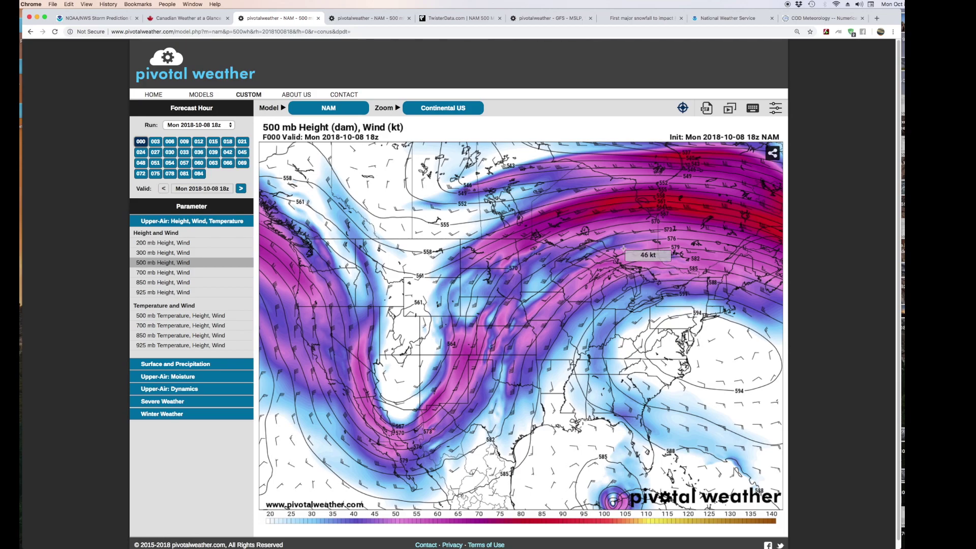
Step: Show Pivotal Weather's NAM 500 mb temperature map at forecast hour 072 and review the available models and zoom regions
left_click(333, 23)
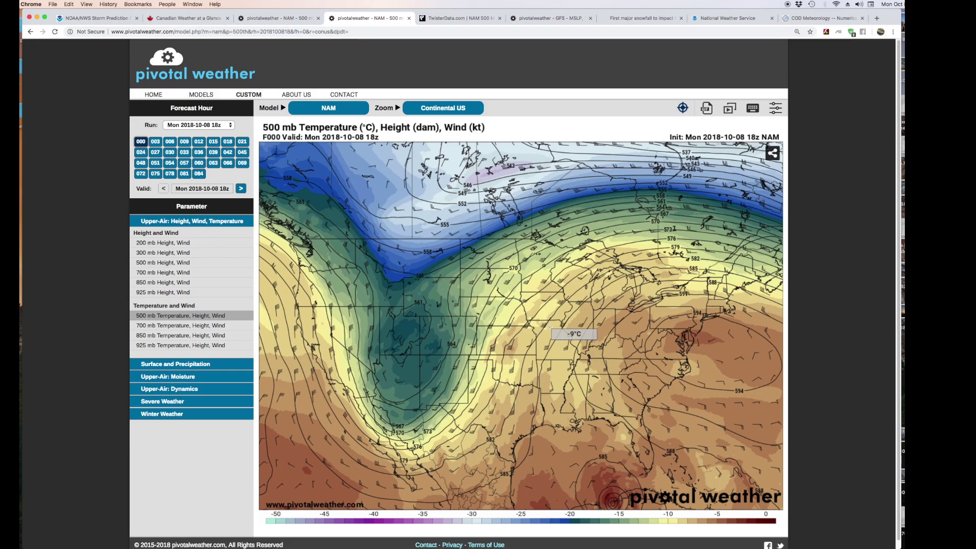
left_click(141, 174)
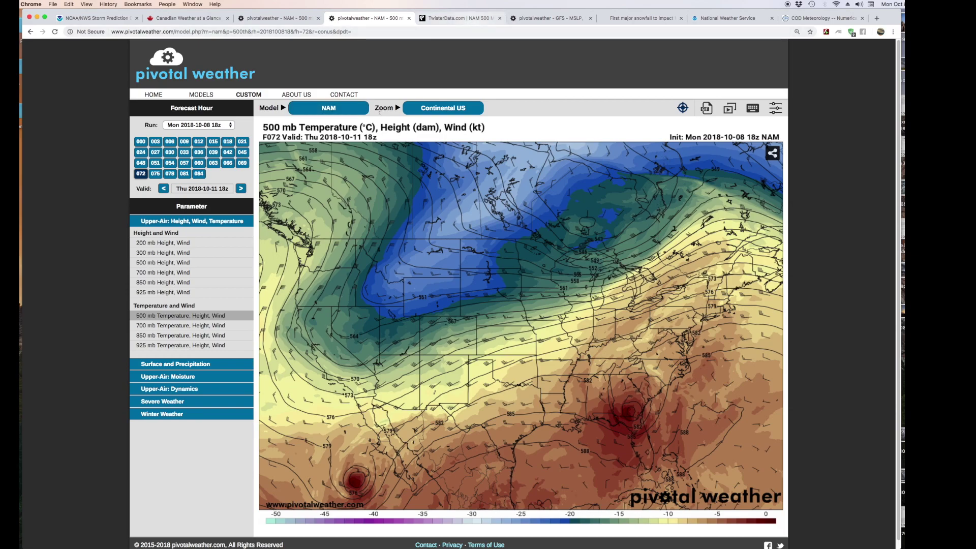
left_click(331, 110)
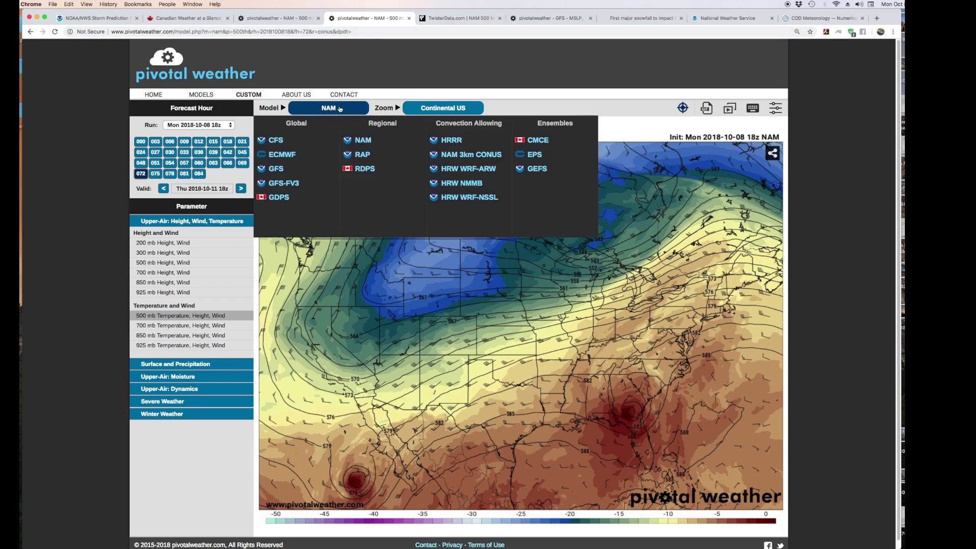
left_click(436, 108)
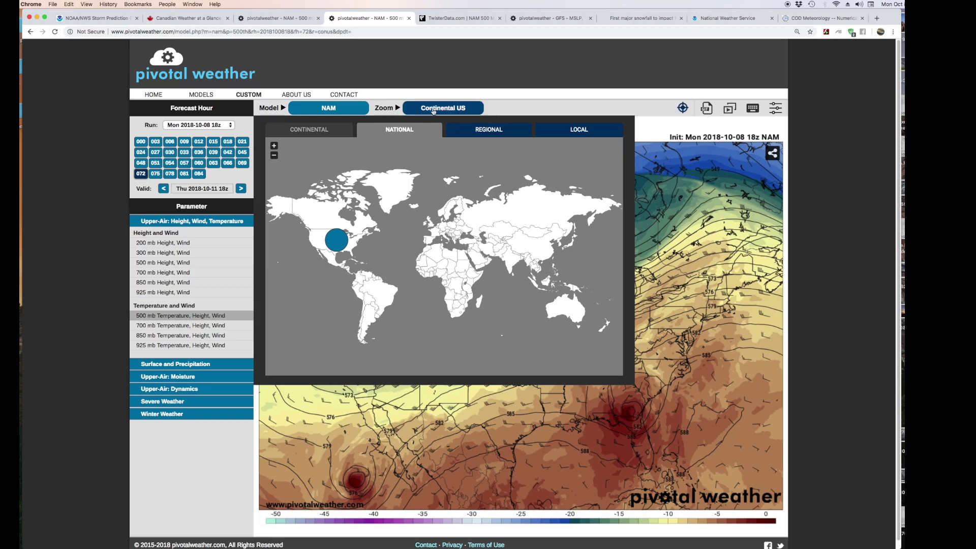
left_click(447, 111)
Step: Switch to the College of DuPage page and advance the NAM NEST composite reflectivity to forecast hour 28
left_click(807, 21)
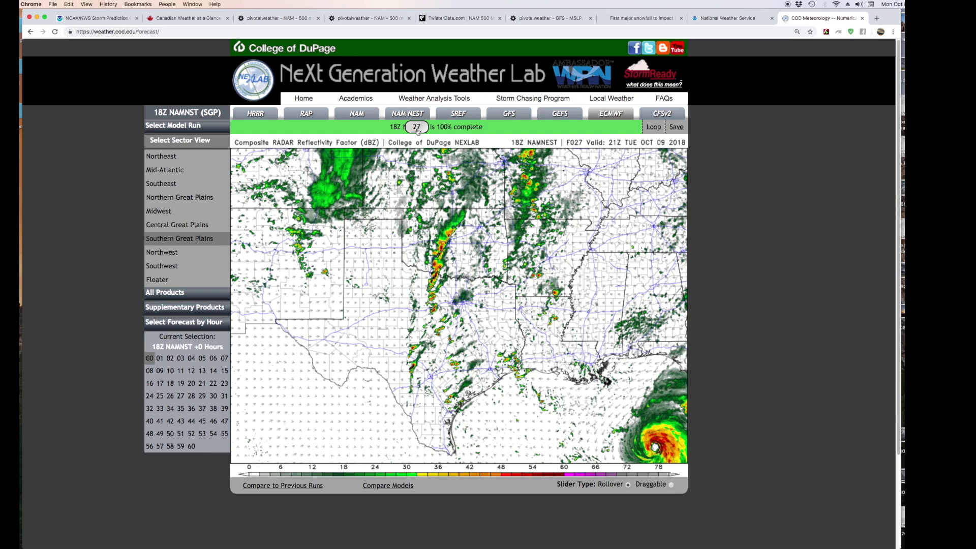
mouse_move(424, 128)
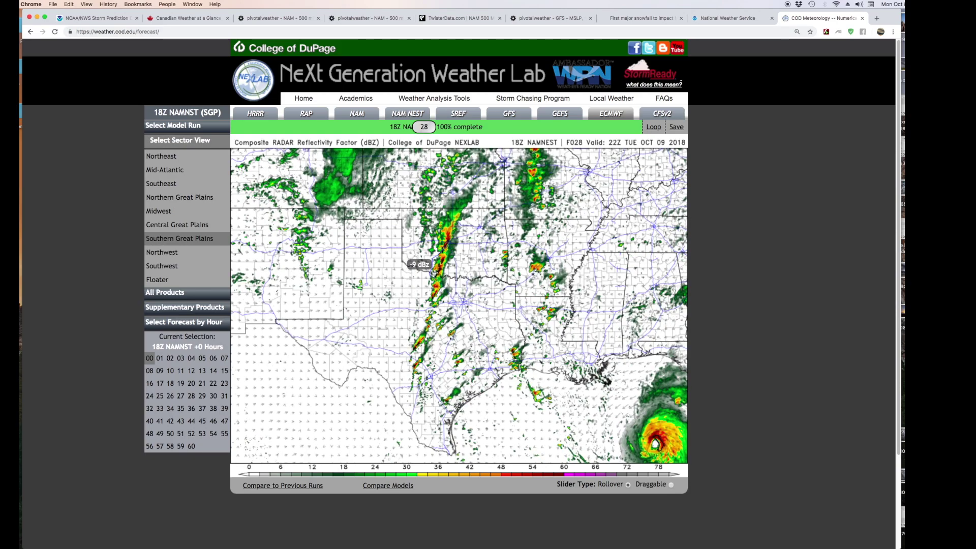
Step: On the National Weather Service site, open the forecast maps and view the high-resolution National Forecast Chart
left_click(706, 20)
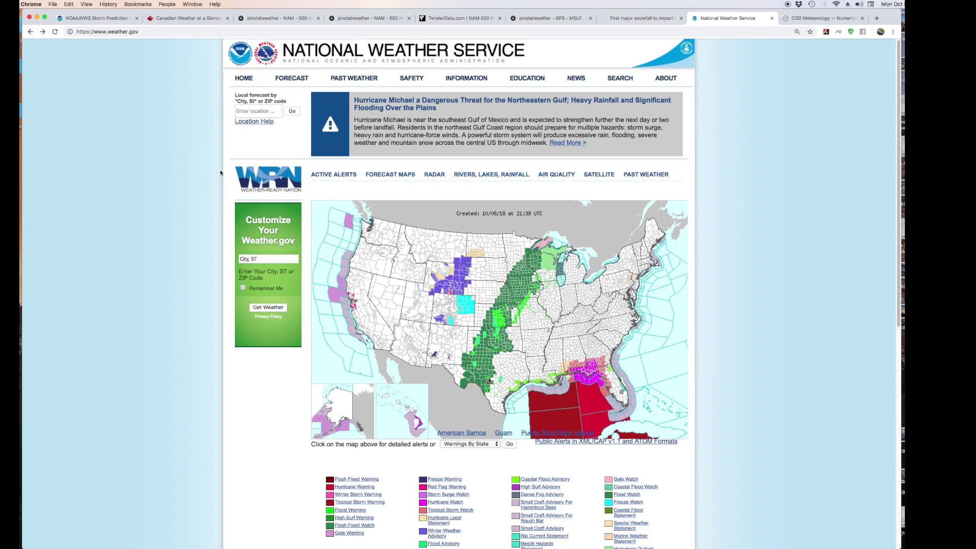
left_click(402, 176)
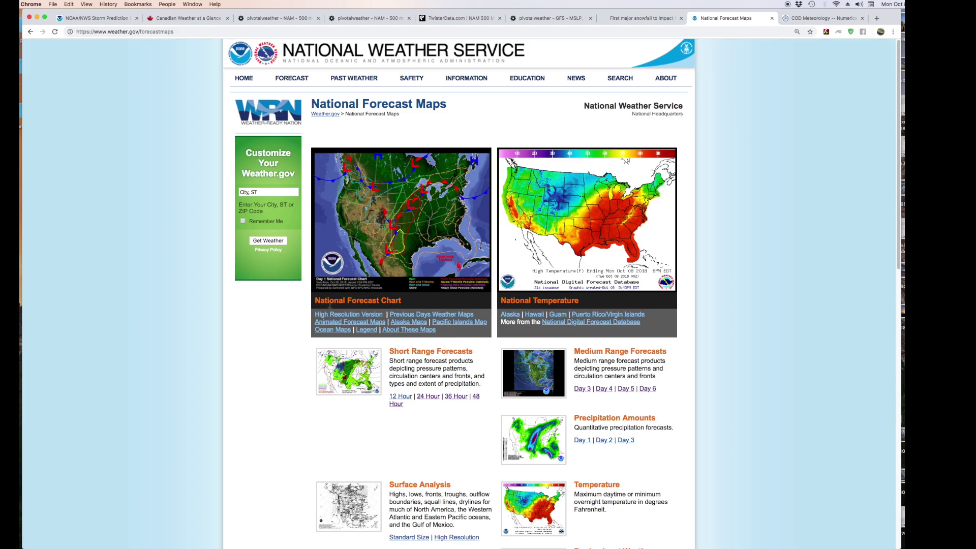
left_click(338, 315)
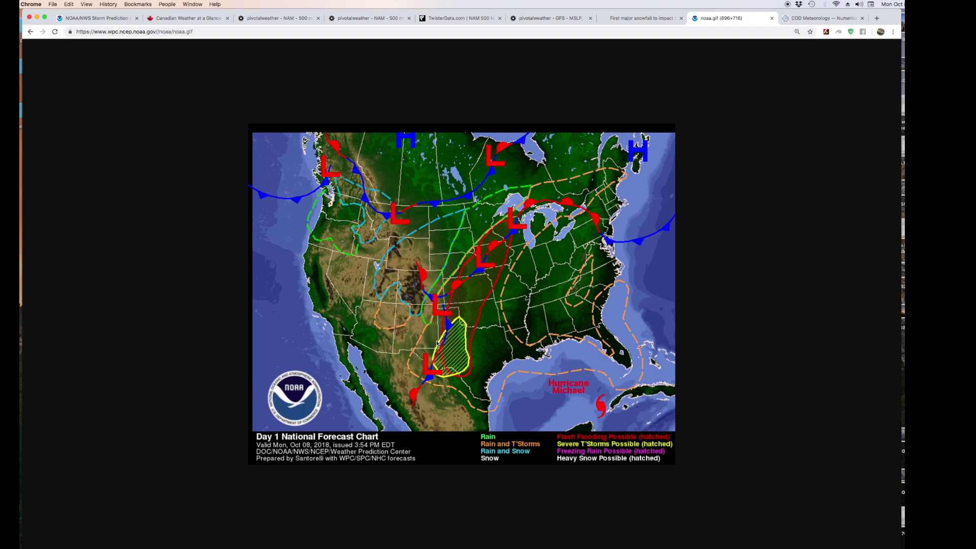
Step: Return to the National Forecast Maps page and open the 48-hour short range forecast
left_click(30, 32)
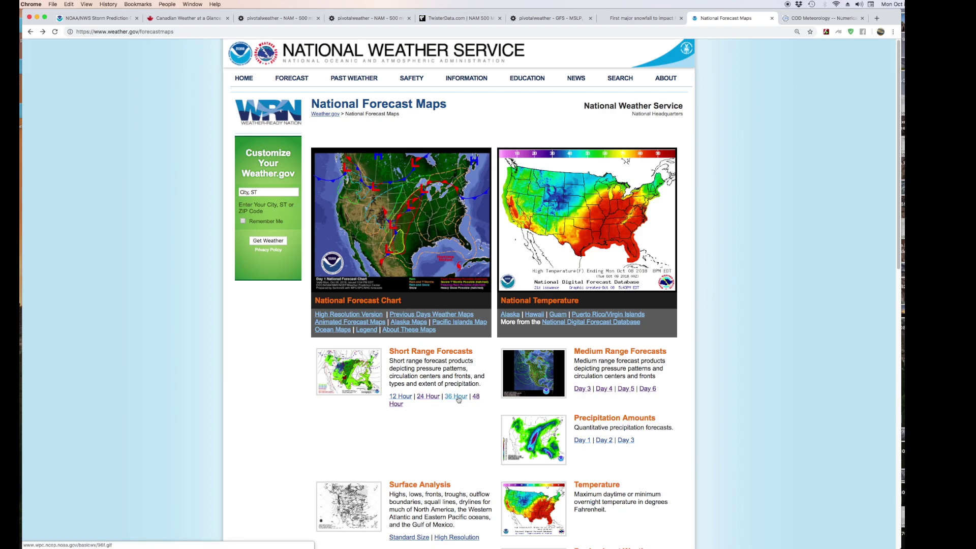
left_click(476, 398)
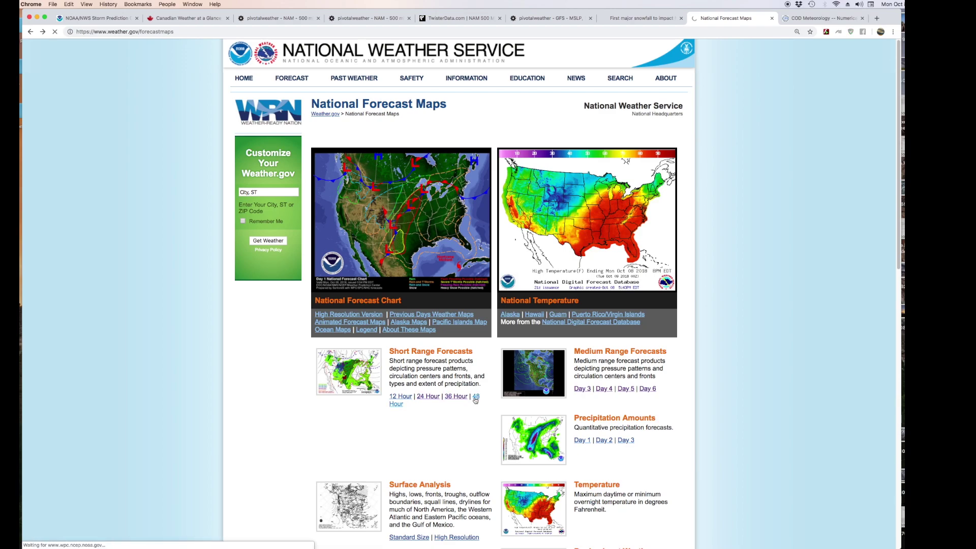
left_click(477, 399)
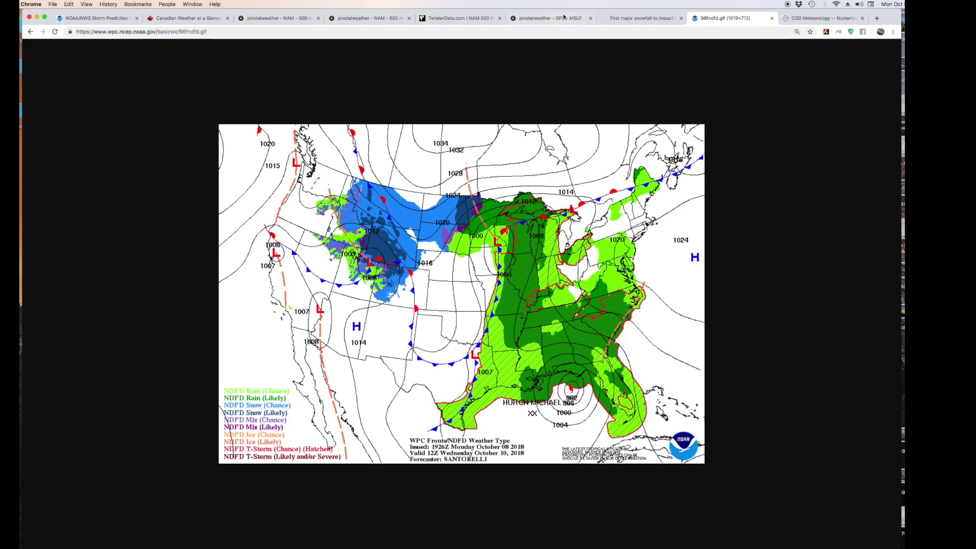
Step: Open College of DuPage's experimental GOES16 satellite viewer and animate the Visible (red) imagery for the Continental US
left_click(284, 20)
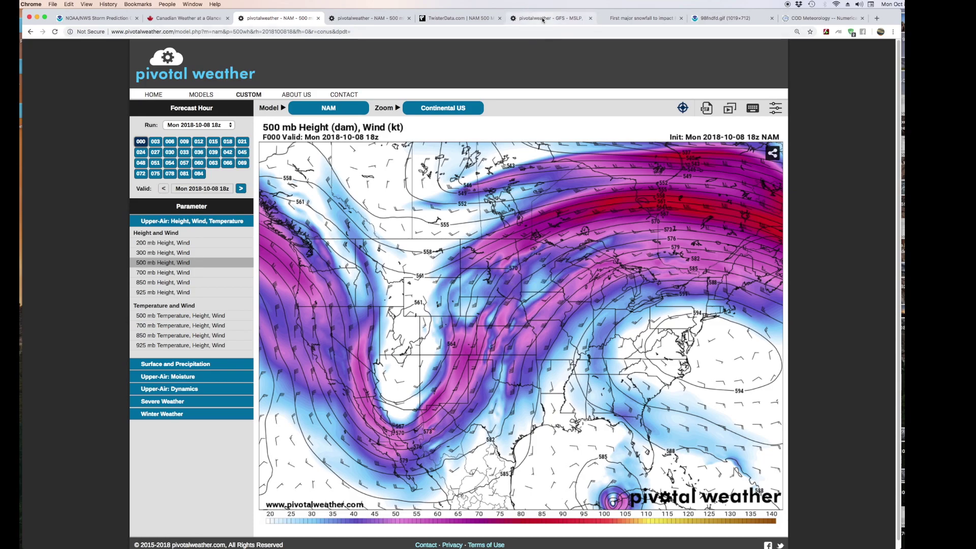
left_click(820, 19)
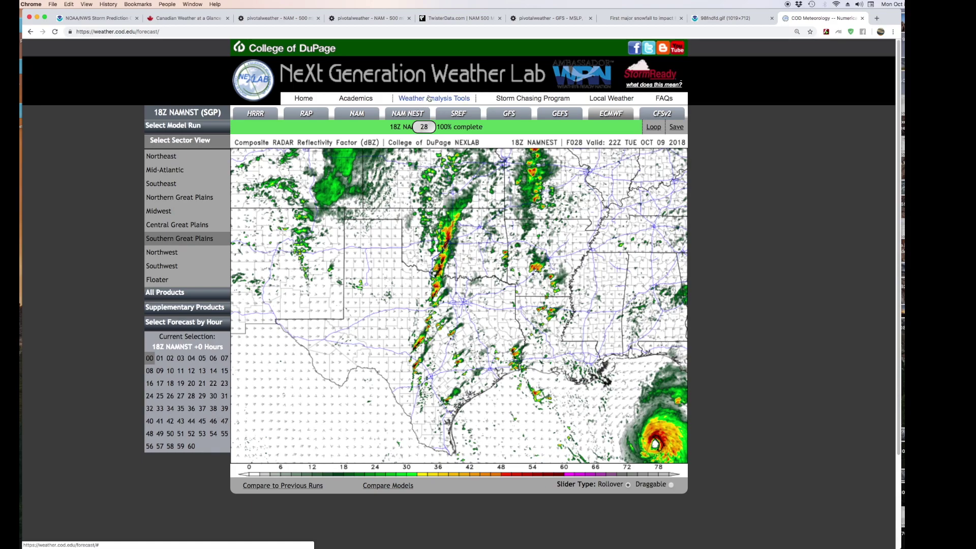
left_click(429, 98)
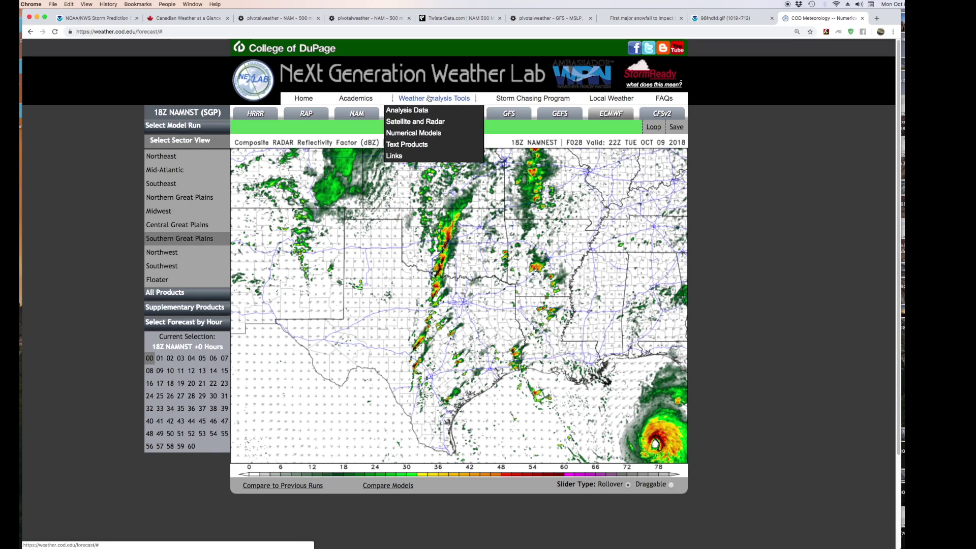
left_click(425, 126)
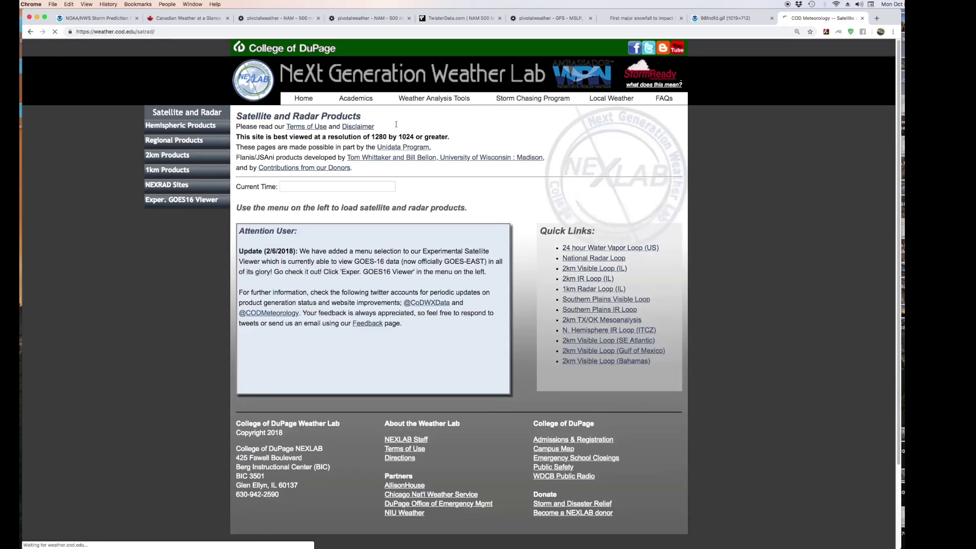
left_click(206, 203)
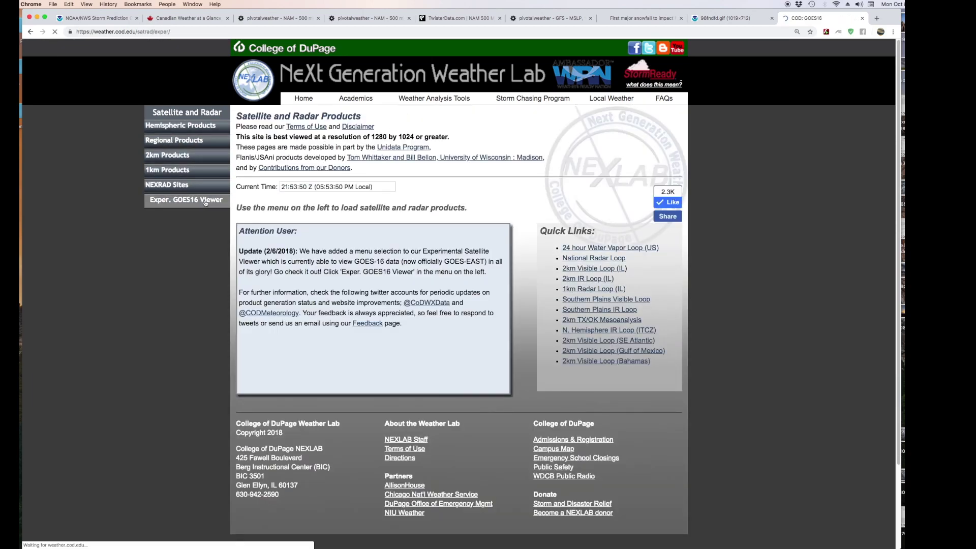
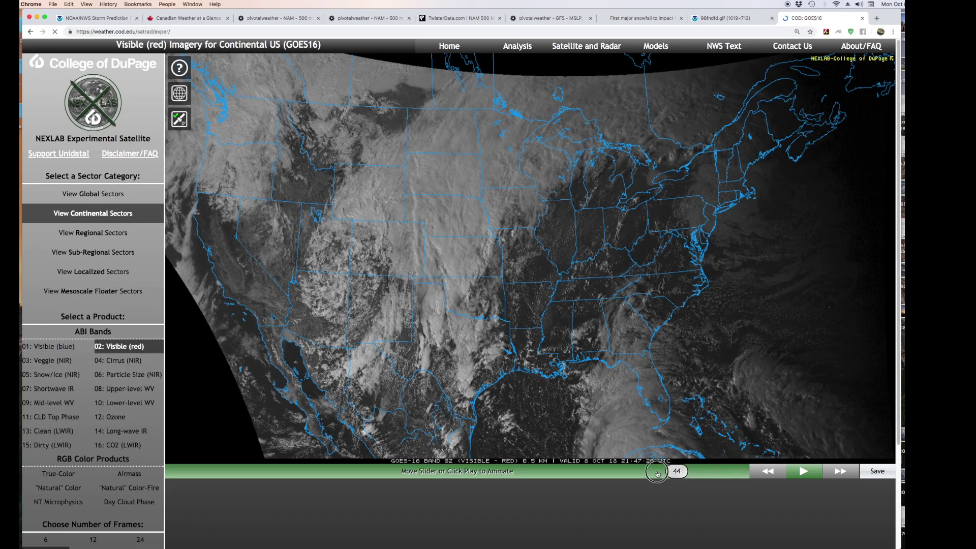
left_click(803, 472)
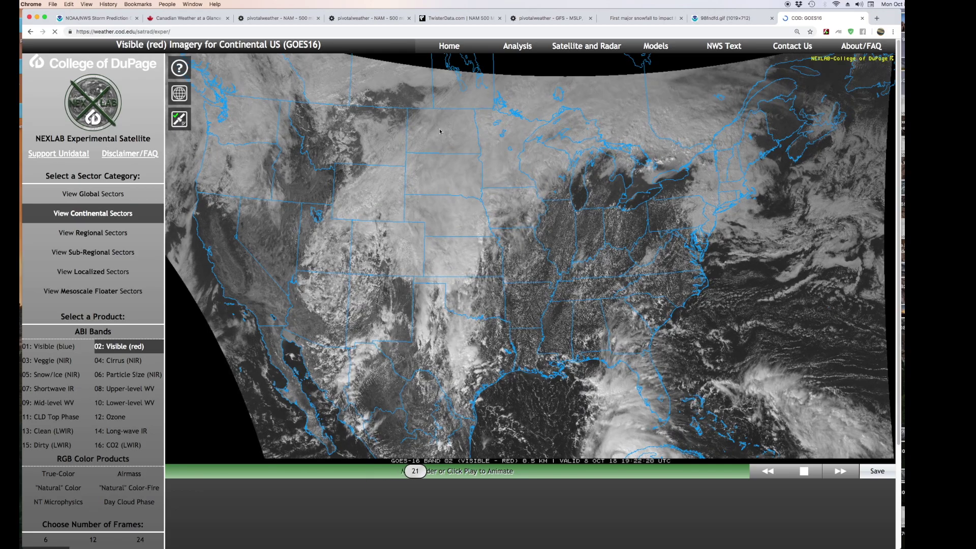
Step: Leave the satellite viewer, open College of DuPage's numerical models and display the GFS for the World sector
left_click(55, 32)
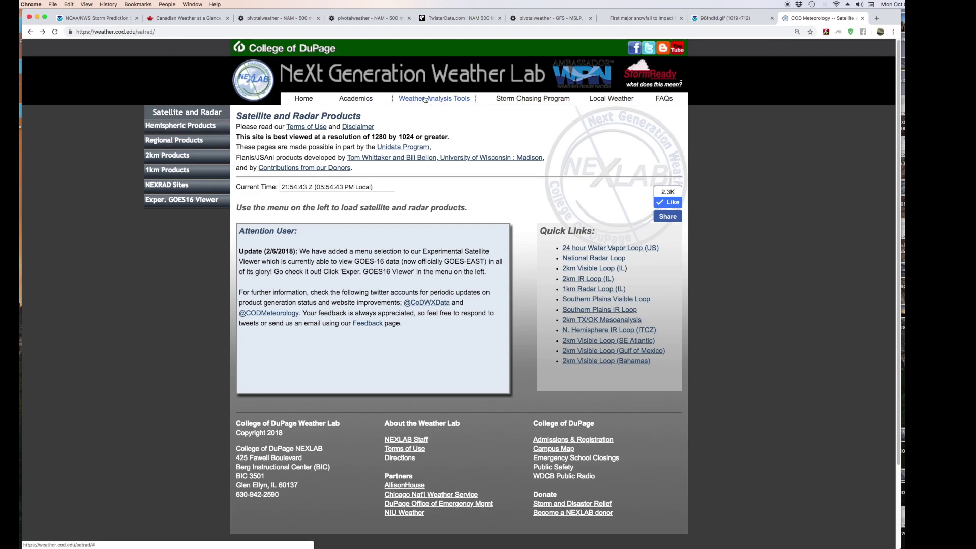
left_click(424, 98)
left_click(424, 133)
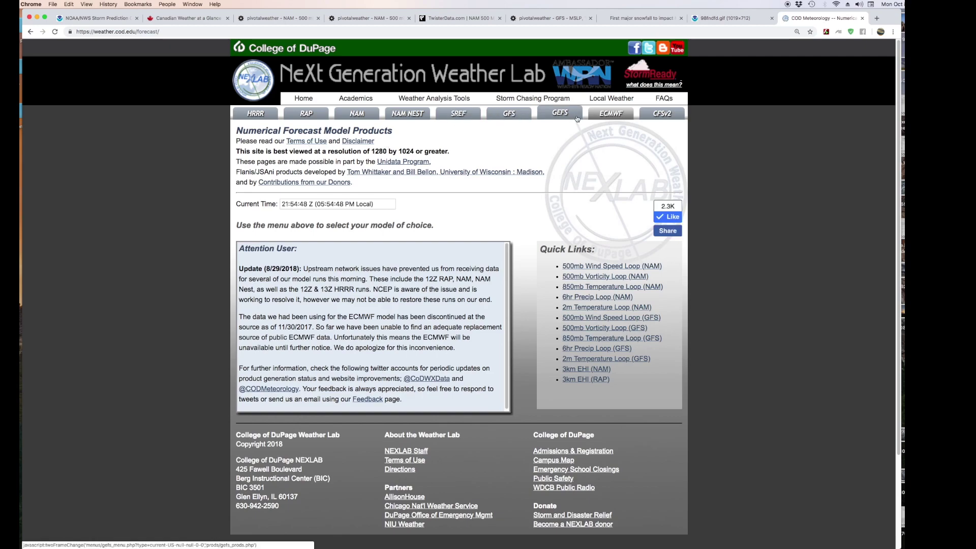
left_click(509, 113)
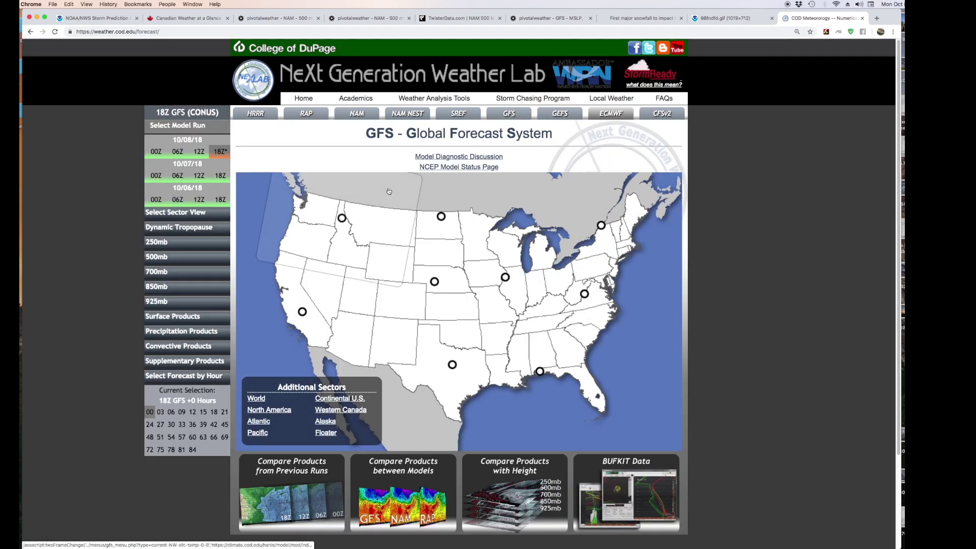
left_click(189, 213)
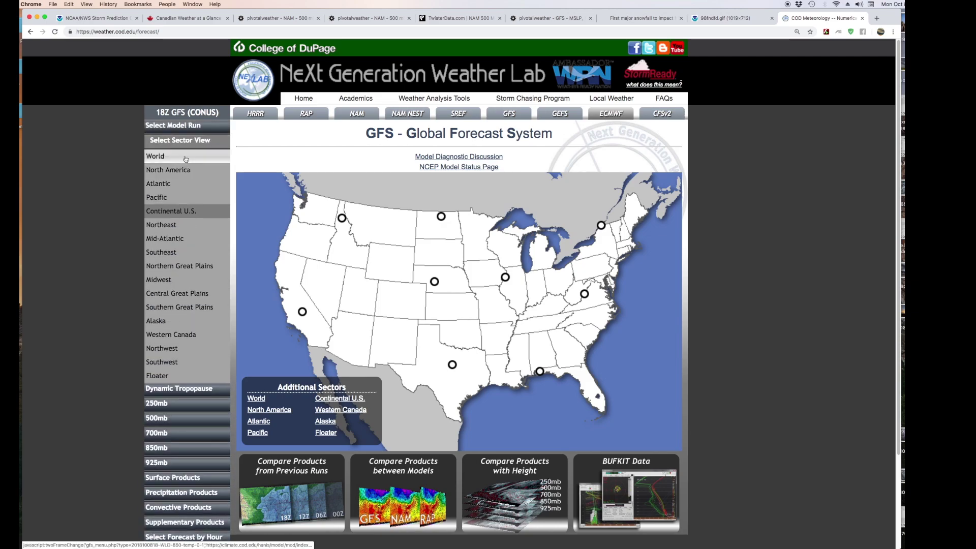
left_click(155, 156)
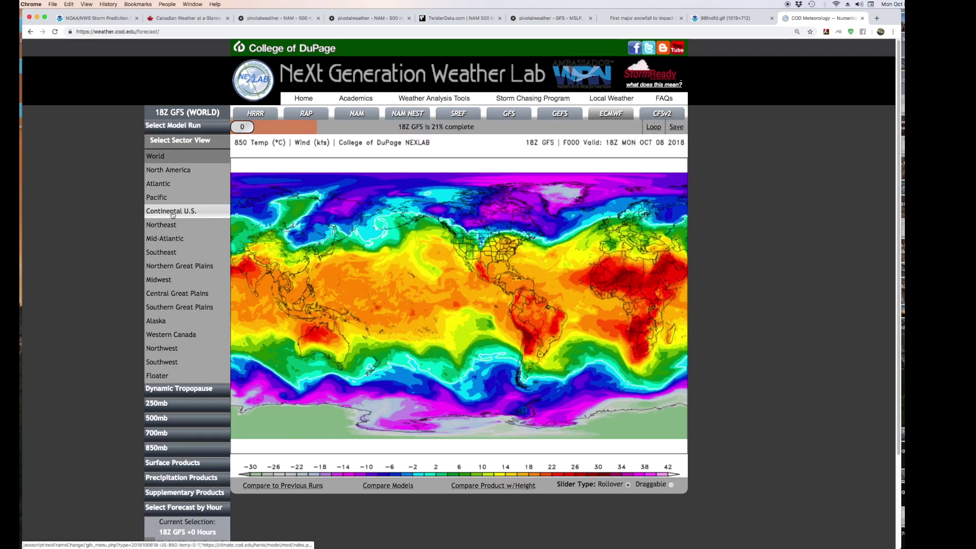
Step: Switch the World GFS to the 12Z run of 10/08/18 and advance the 850 mb temperature forecast to hour 222
key("super+equal")
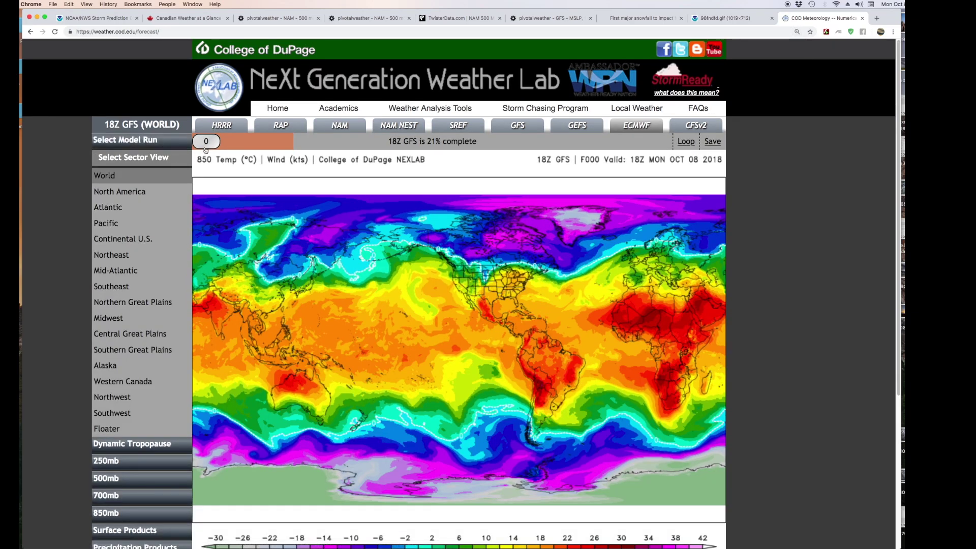
left_click(131, 141)
left_click(155, 171)
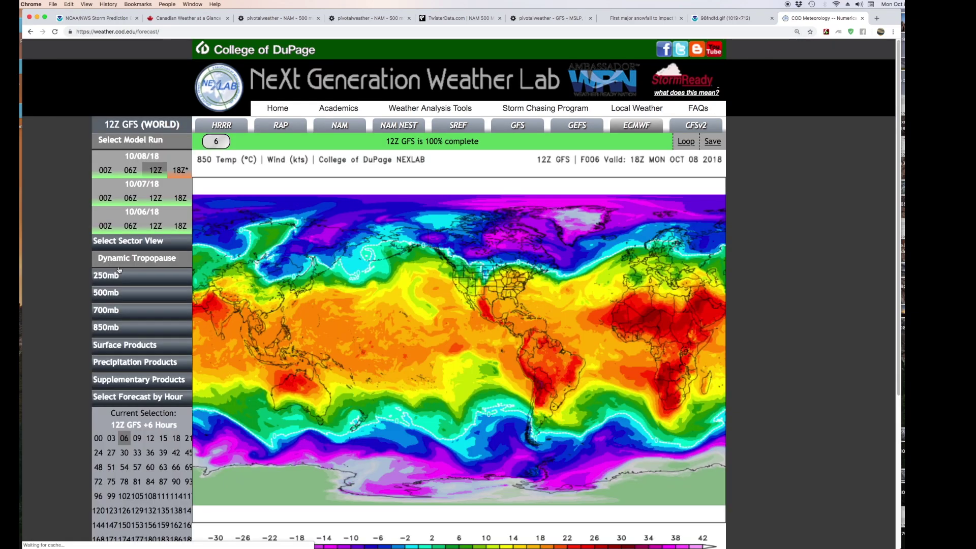
left_click_drag(206, 142, 570, 148)
Step: Change the GFS sector to North America and display the 500mb Wind Speed product
left_click(158, 242)
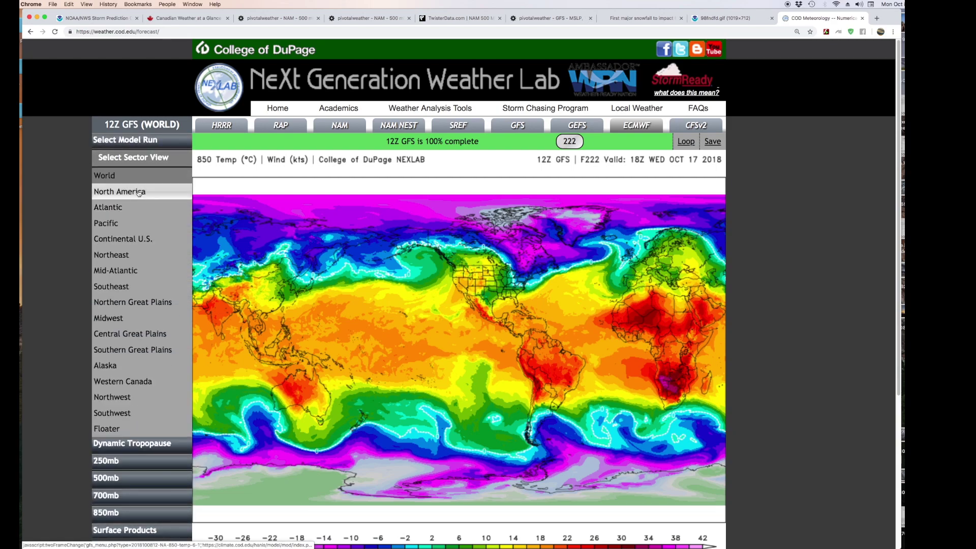
left_click(138, 193)
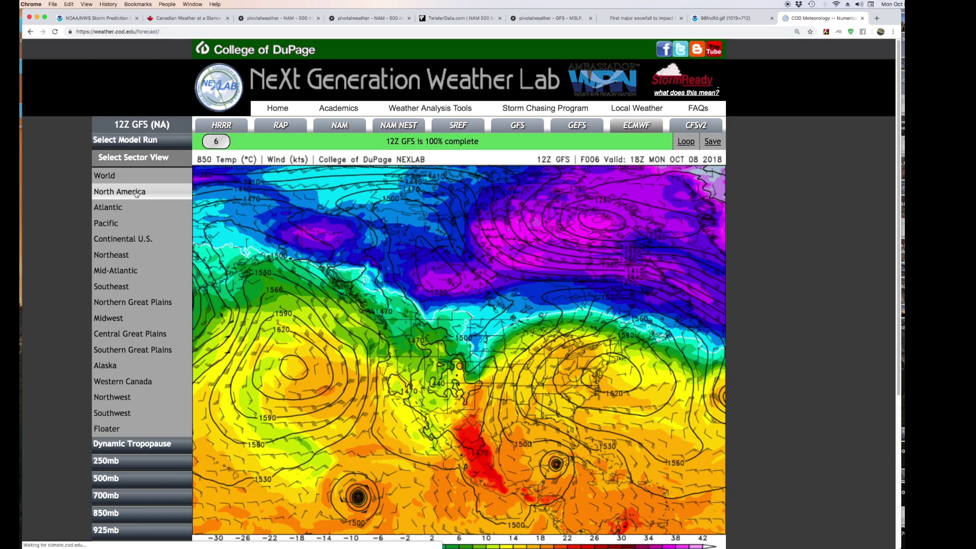
left_click(115, 478)
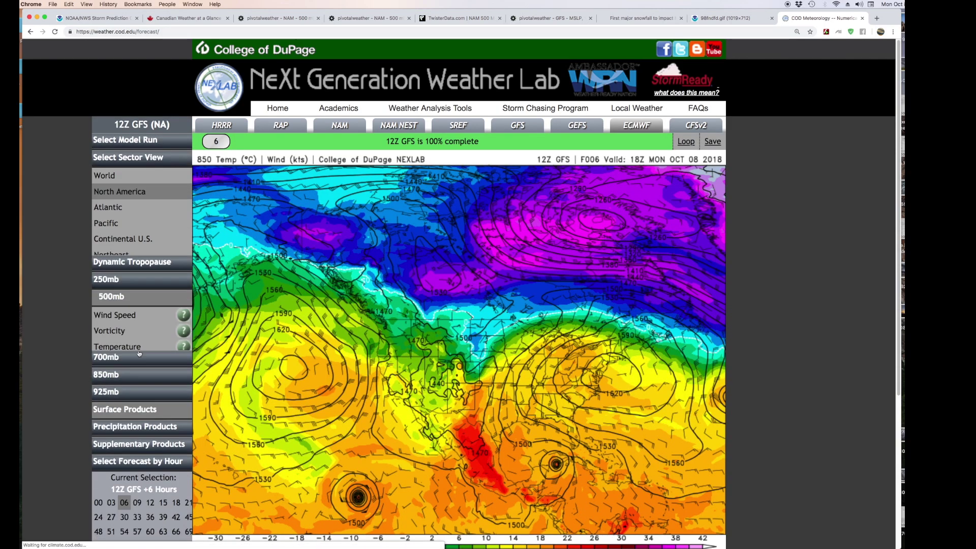
left_click(124, 231)
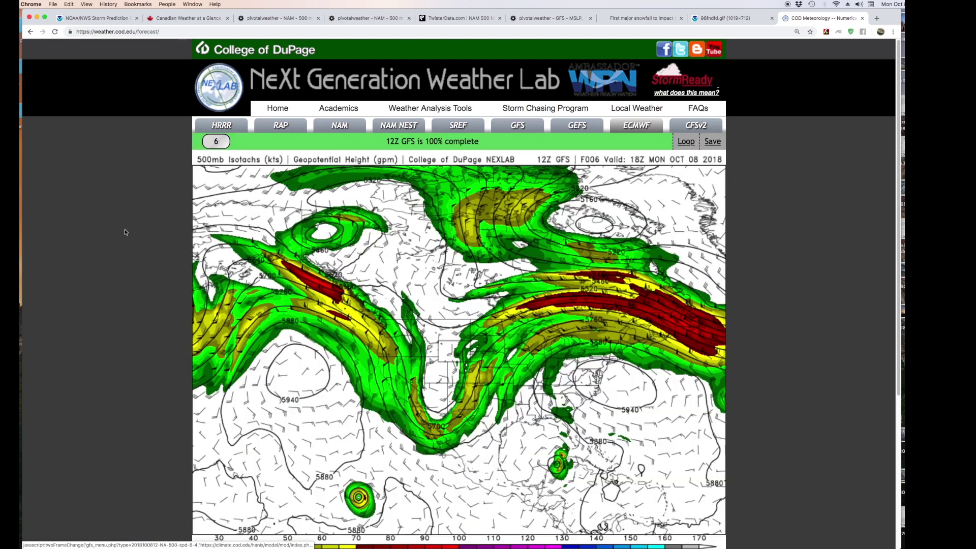
Step: Step through the North American 500mb wind speed forecast from hour 0 via hours 39, 84 and 129 to hour 192
left_click(196, 146)
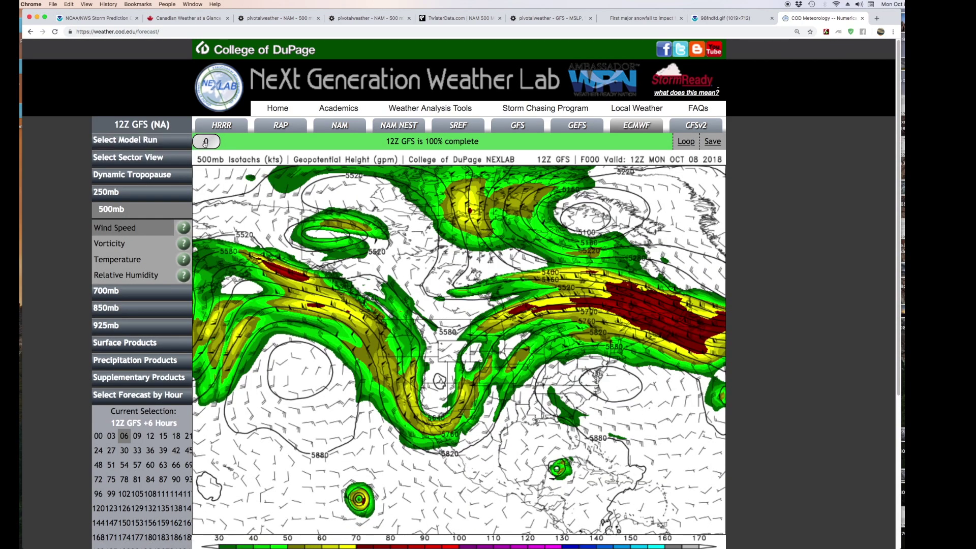
left_click_drag(212, 144, 272, 147)
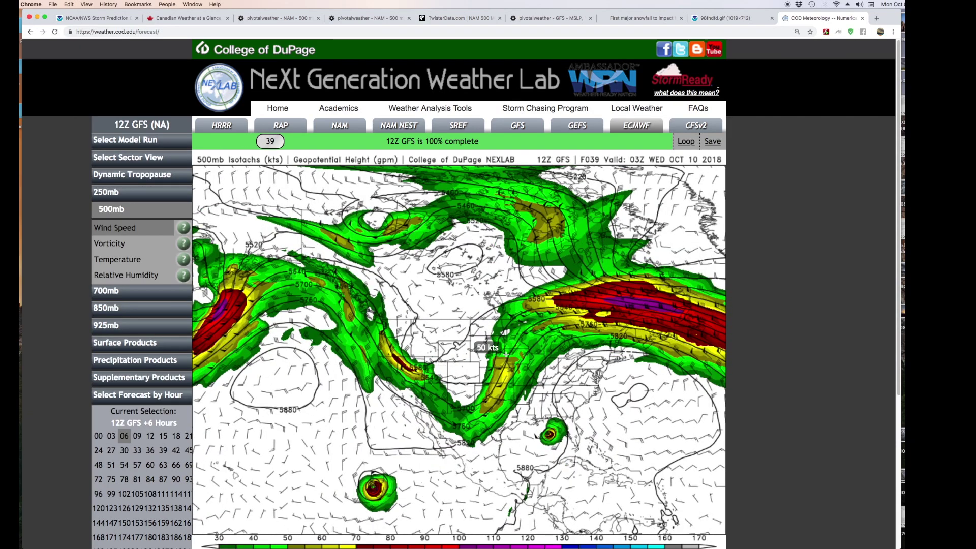
left_click_drag(270, 141, 348, 150)
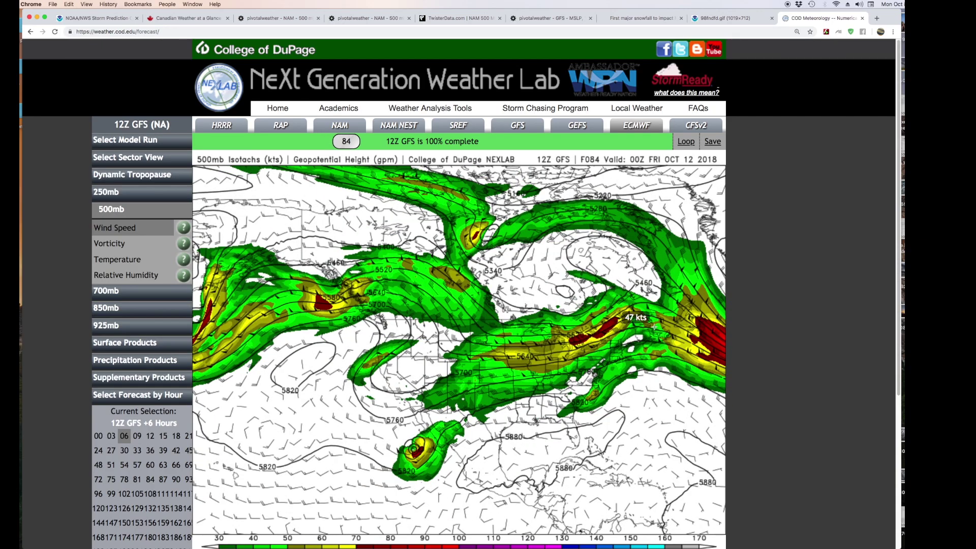
left_click_drag(351, 145, 418, 151)
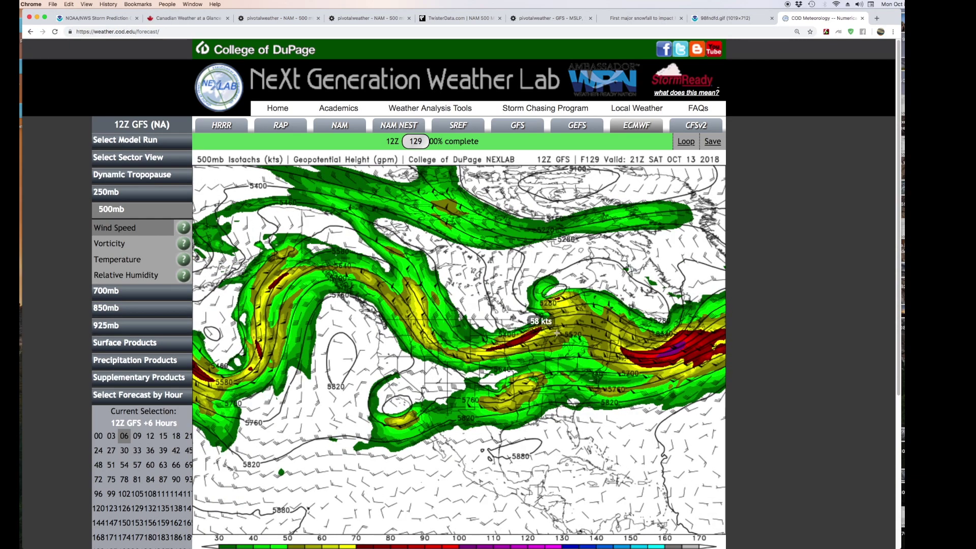
left_click(432, 141)
left_click_drag(432, 133, 520, 142)
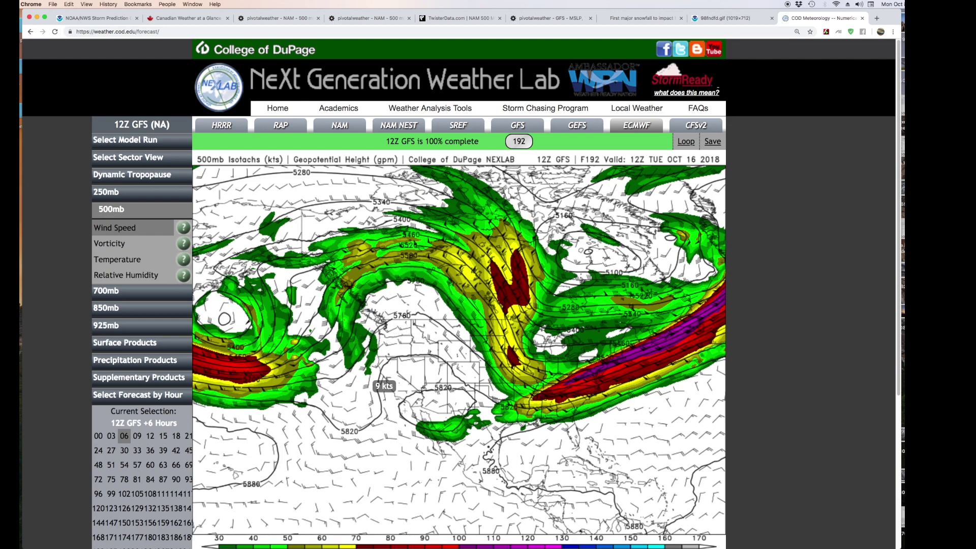
Step: View the long-range 500mb wind forecast at hours 336, 384 and 312, and return the time slider to hour 0
left_click_drag(516, 146, 637, 151)
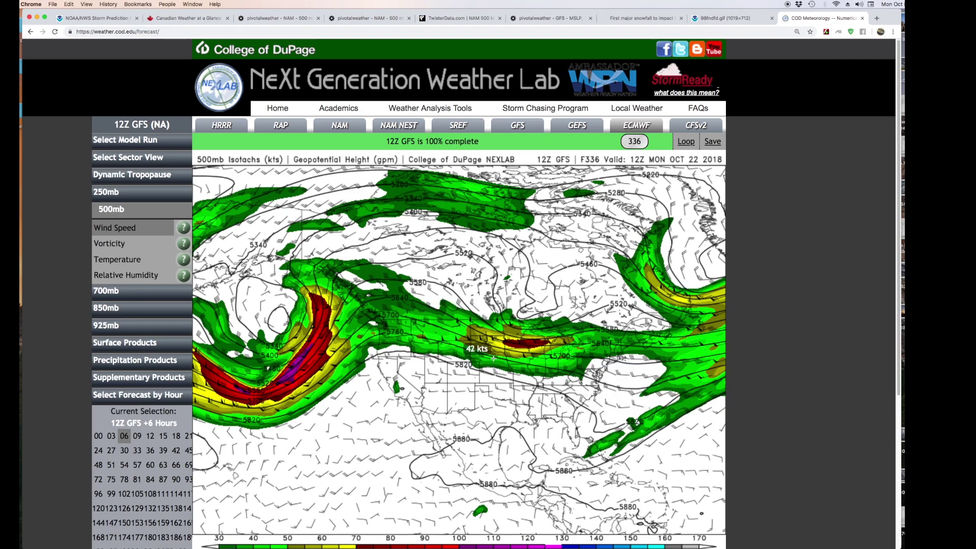
left_click(659, 144)
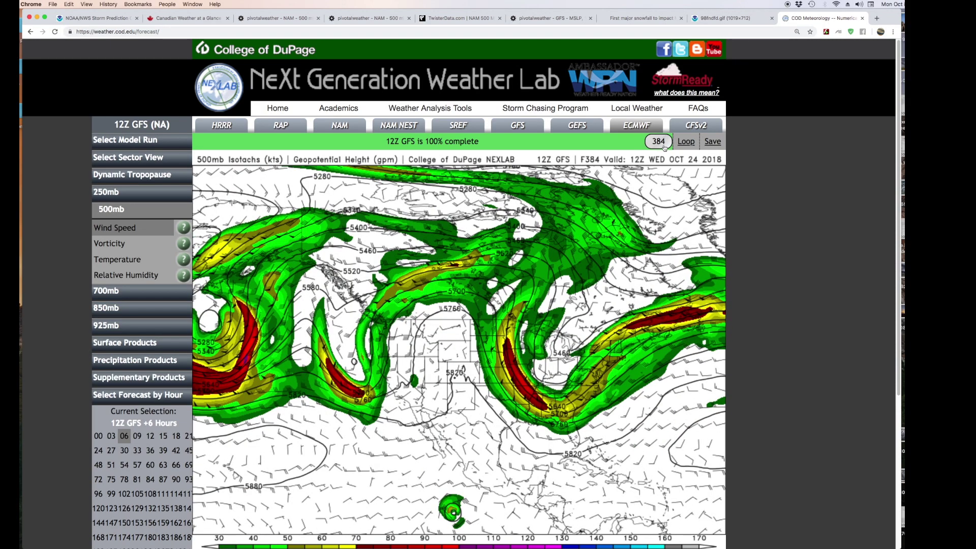
left_click_drag(659, 142, 629, 144)
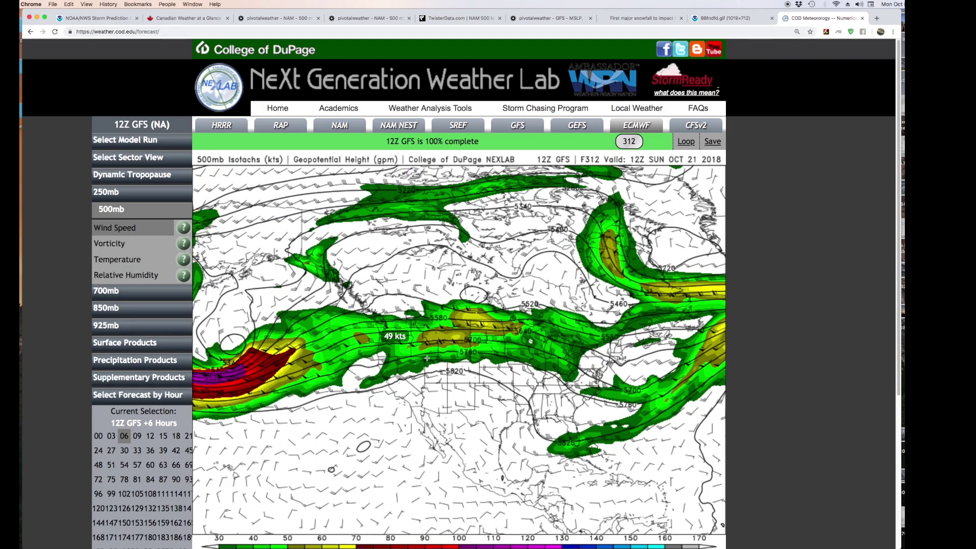
left_click_drag(629, 142, 204, 141)
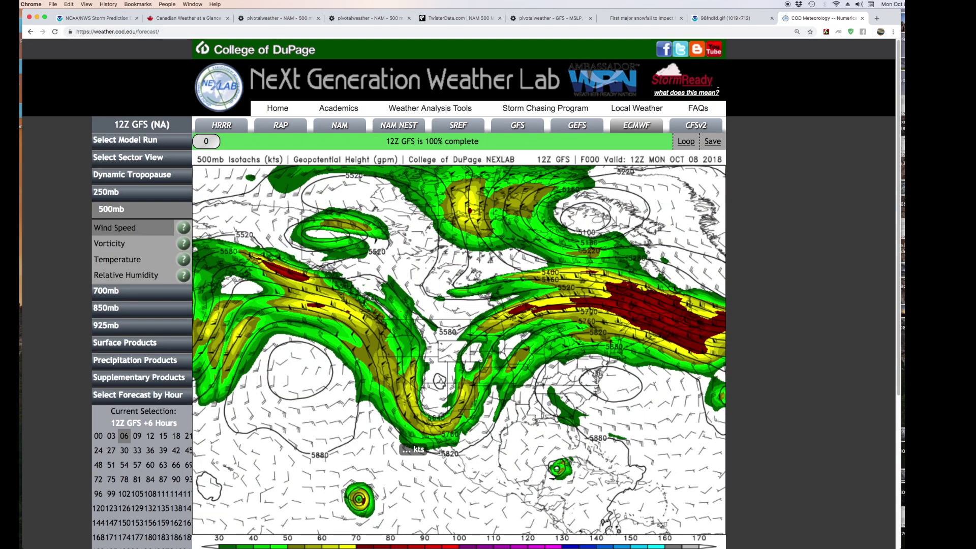